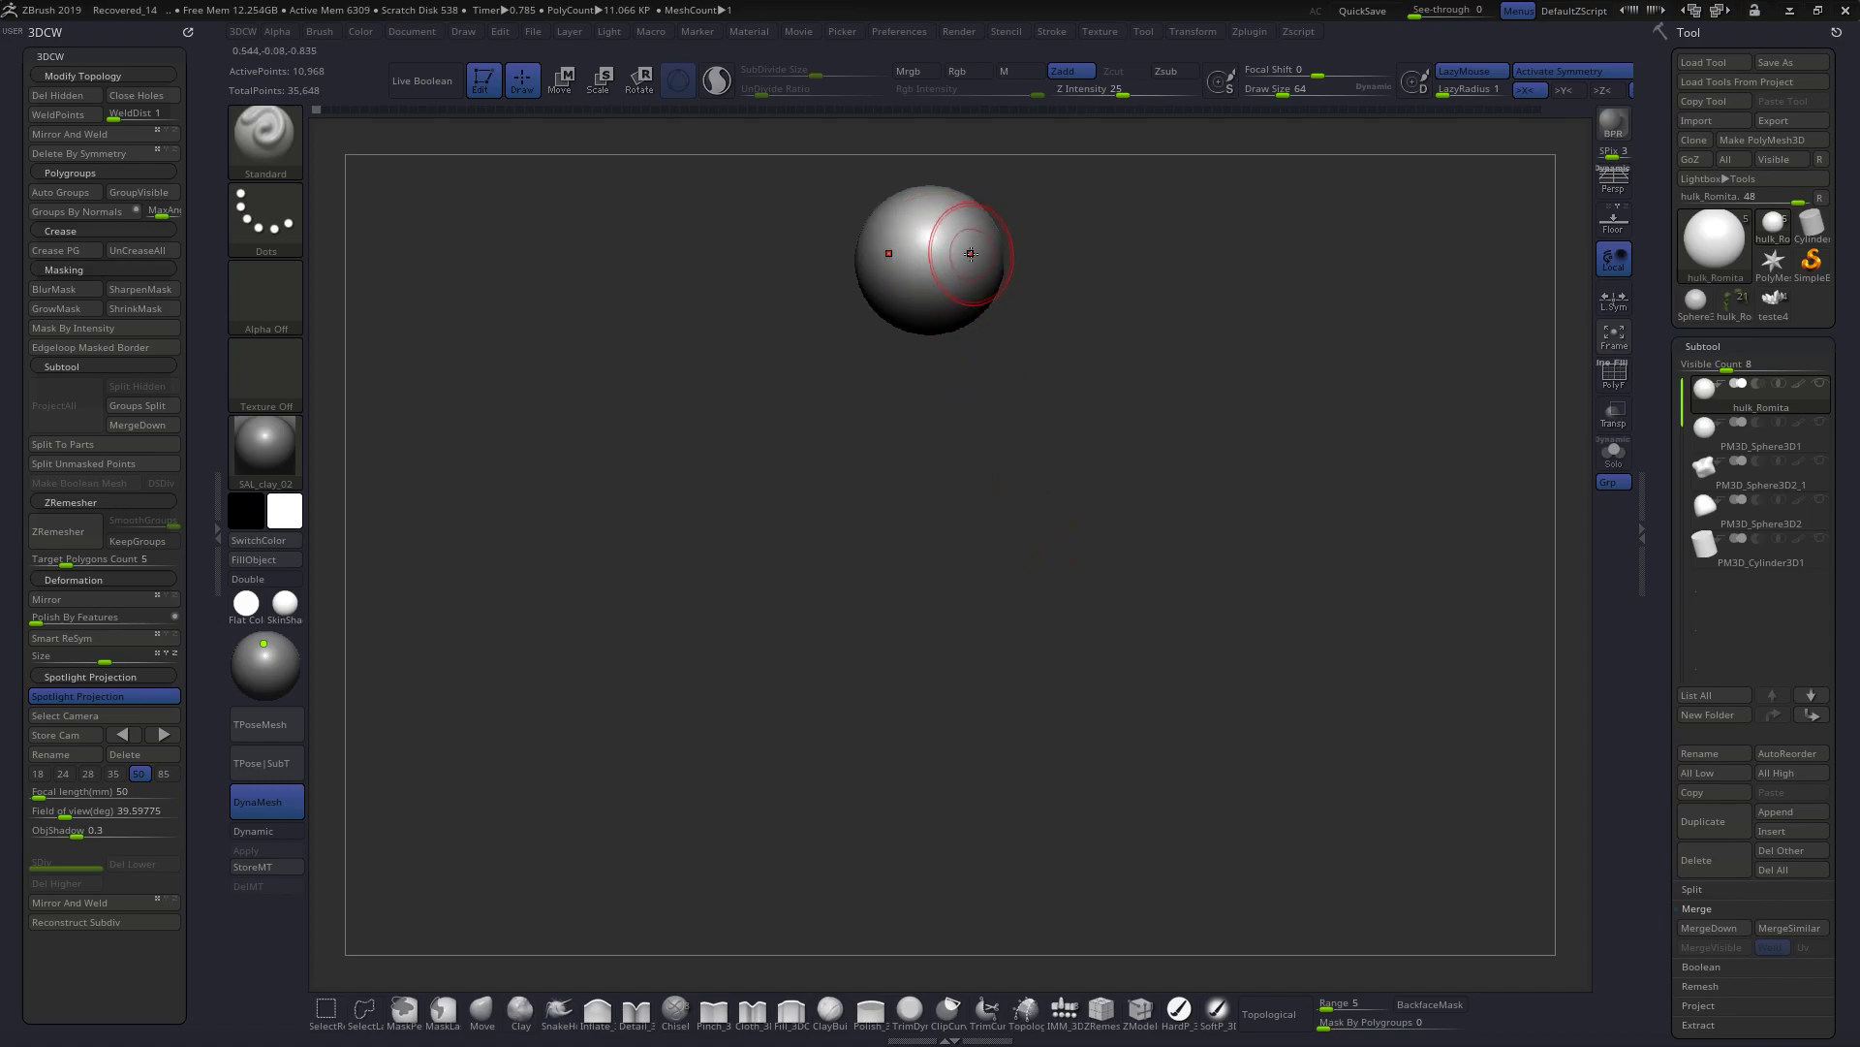
- Step through the early undo history of the hulk_Romita head, from the starting sphere to the roughly blocked-out face
{"action": "mouse_move", "coordinate": [916, 260]}
{"action": "right_mouse_down", "text": "ctrl"}
{"action": "mouse_move", "coordinate": [963, 328]}
{"action": "mouse_move", "coordinate": [981, 463]}
{"action": "right_mouse_up", "text": "ctrl"}
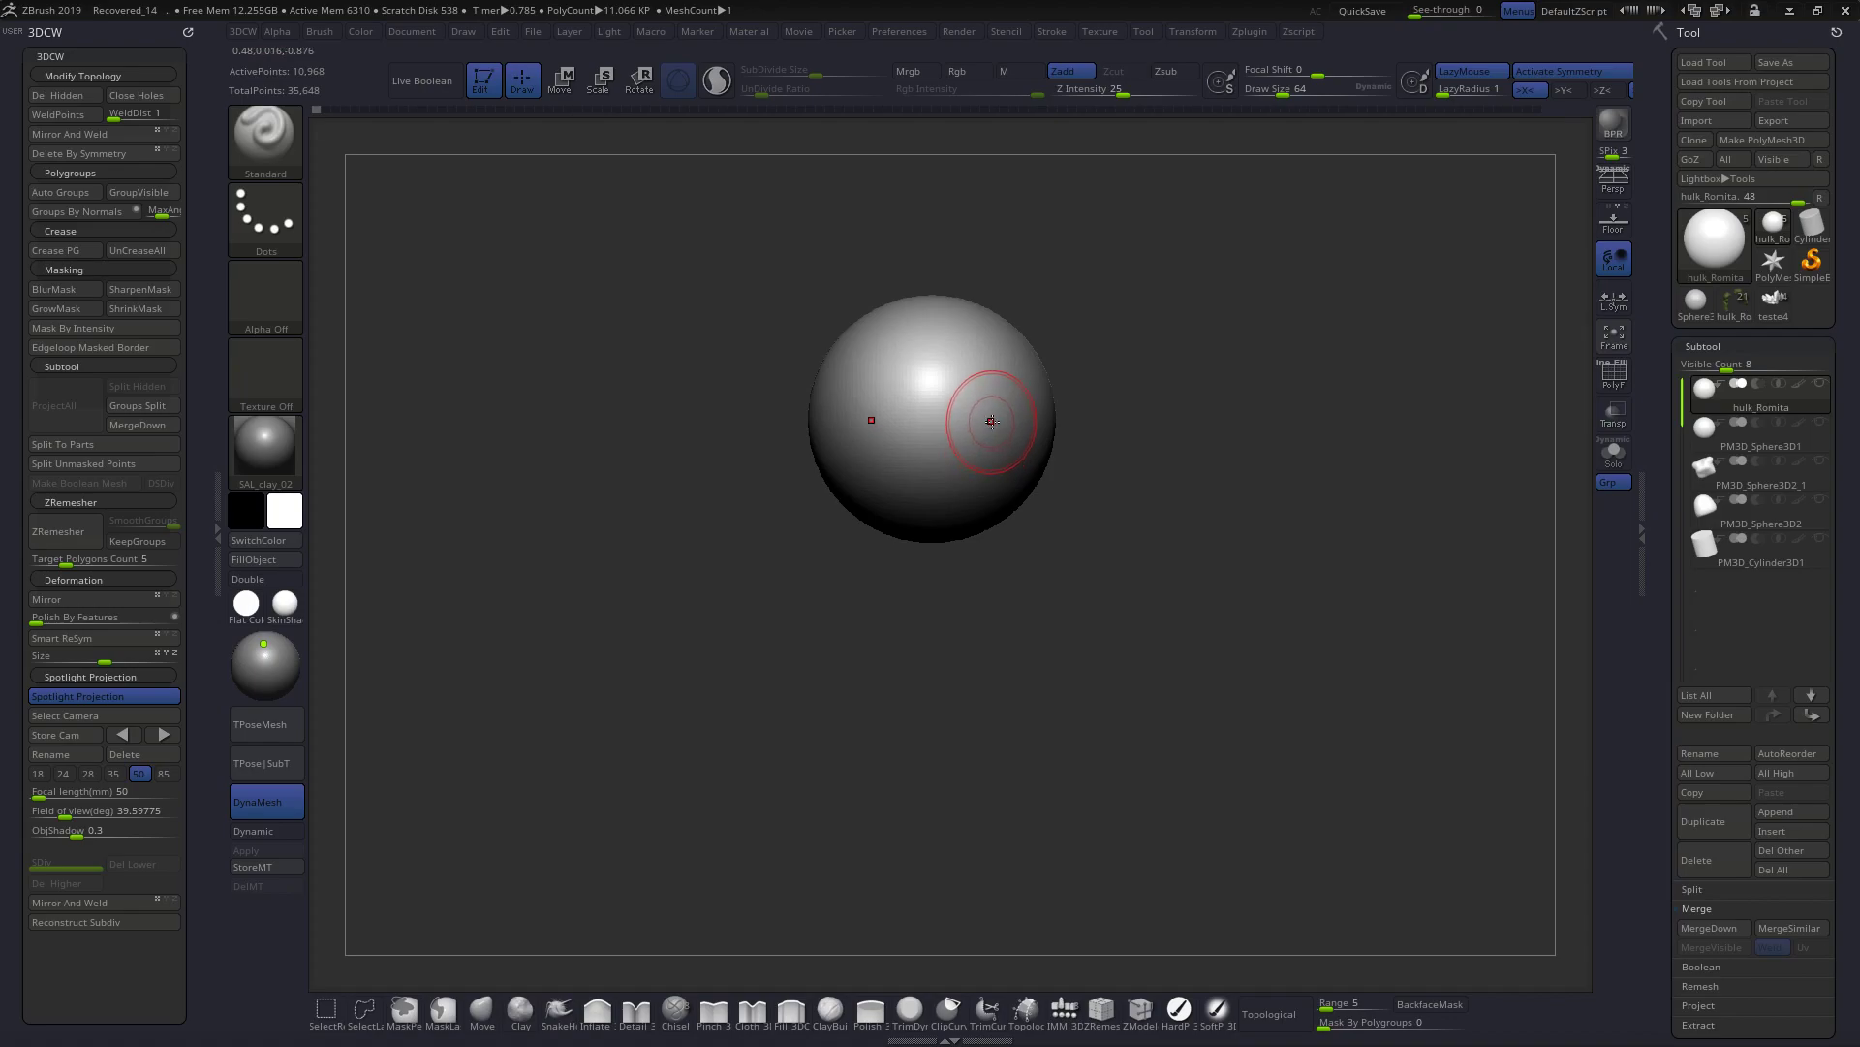
{"action": "left_click", "coordinate": [323, 112]}
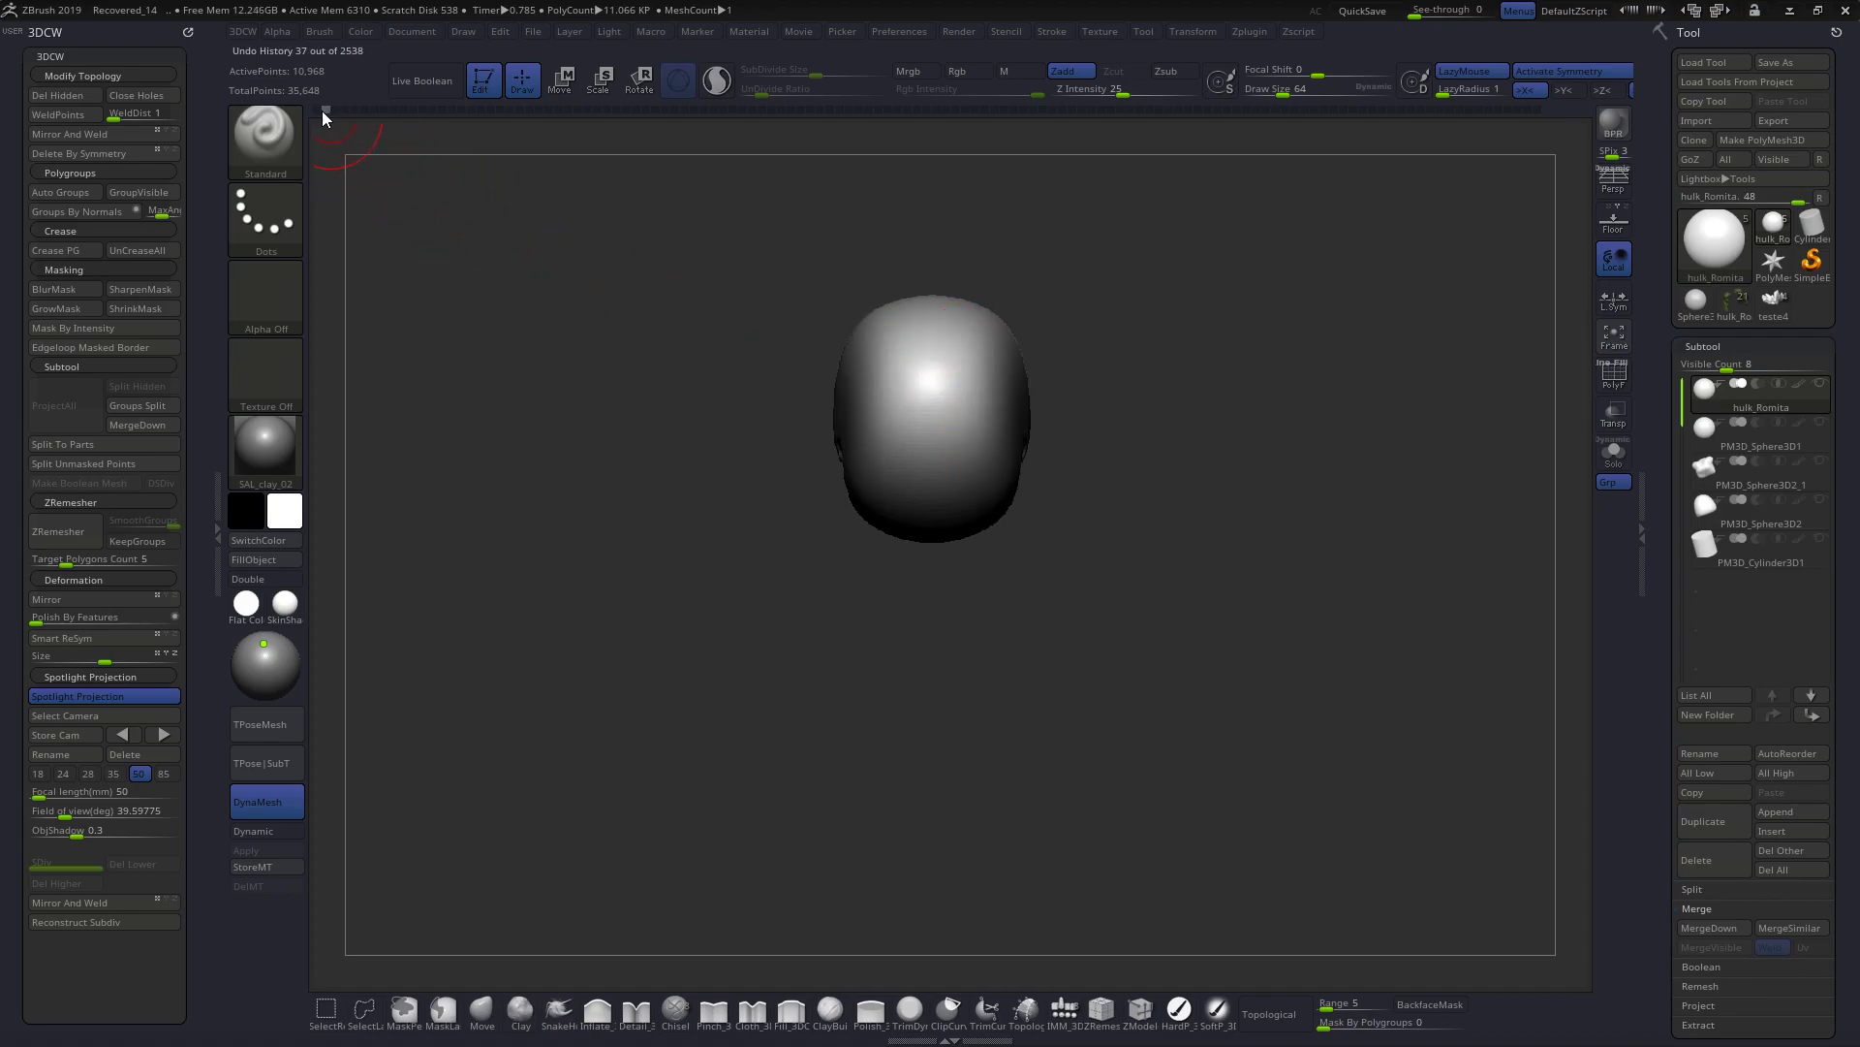
{"action": "left_click_drag", "start_coordinate": [331, 113], "coordinate": [350, 112]}
{"action": "mouse_move", "coordinate": [681, 304]}
{"action": "right_mouse_down"}
{"action": "mouse_move", "coordinate": [727, 311]}
{"action": "mouse_move", "coordinate": [744, 339]}
{"action": "mouse_move", "coordinate": [720, 369]}
{"action": "mouse_move", "coordinate": [600, 316]}
{"action": "right_mouse_up"}
{"action": "left_click_drag", "start_coordinate": [345, 113], "coordinate": [497, 124]}
{"action": "mouse_move", "coordinate": [1001, 392]}
{"action": "right_mouse_down", "text": "alt"}
{"action": "mouse_move", "coordinate": [982, 446]}
{"action": "mouse_move", "coordinate": [998, 506]}
{"action": "mouse_move", "coordinate": [1061, 494]}
{"action": "mouse_move", "coordinate": [977, 491]}
{"action": "right_mouse_up", "text": "alt"}
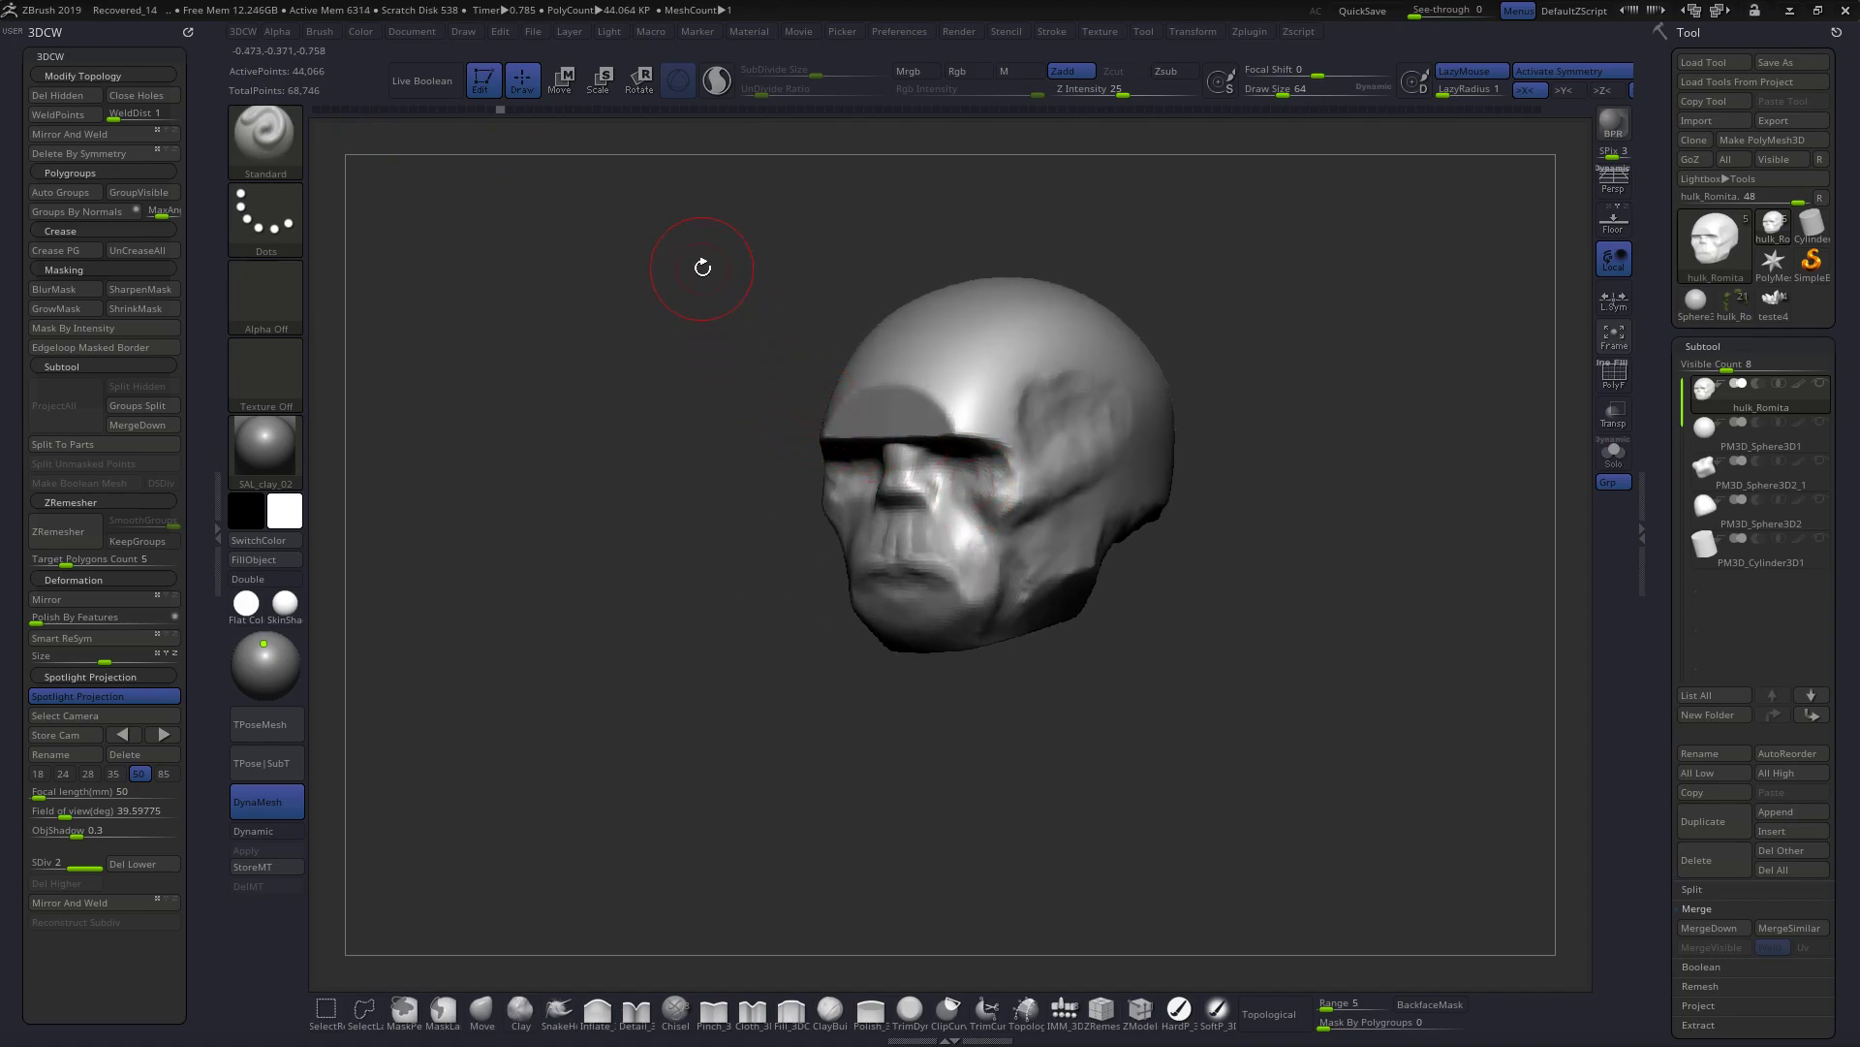
- Advance the head's undo history from the rough face to its latest state with ears, examining it from several angles
{"action": "mouse_move", "coordinate": [500, 107]}
{"action": "left_mouse_down"}
{"action": "mouse_move", "coordinate": [812, 149]}
{"action": "mouse_move", "coordinate": [811, 110]}
{"action": "mouse_move", "coordinate": [956, 126]}
{"action": "left_mouse_up"}
{"action": "right_click_drag", "start_coordinate": [942, 387], "coordinate": [1023, 418]}
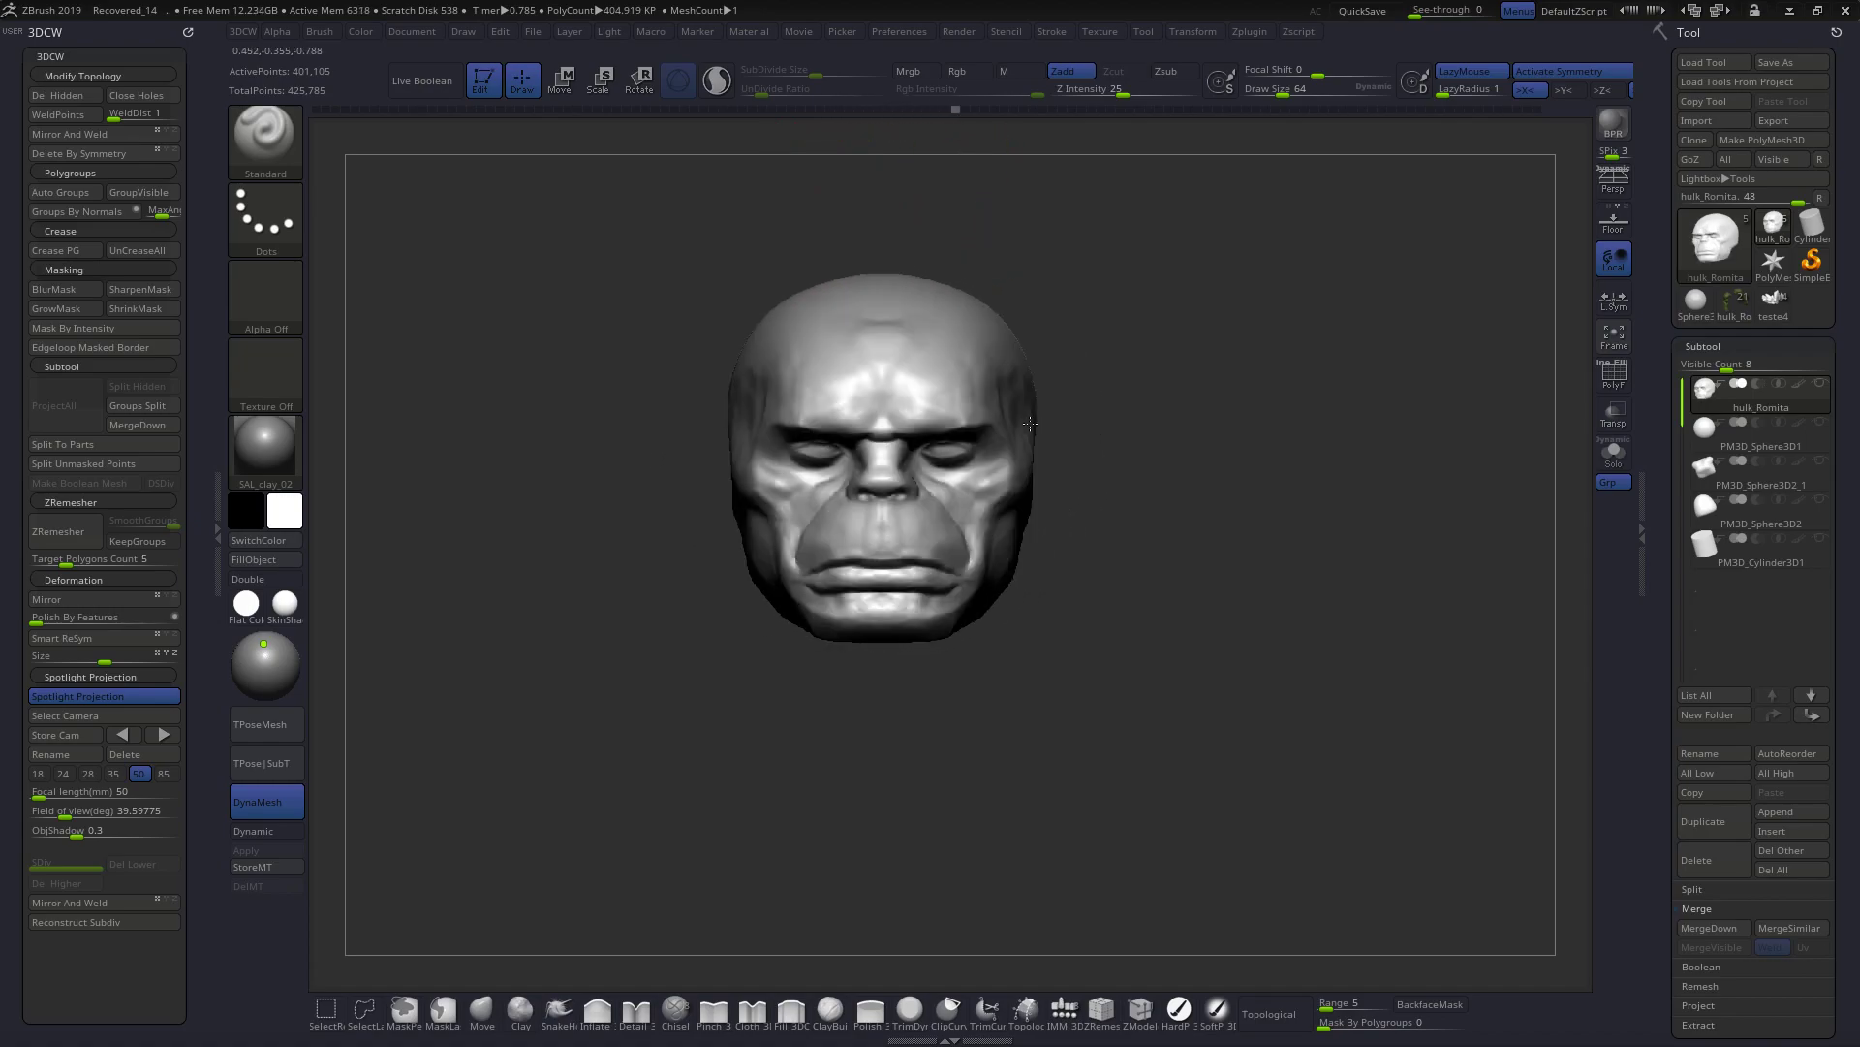
{"action": "left_click_drag", "start_coordinate": [955, 107], "coordinate": [972, 108]}
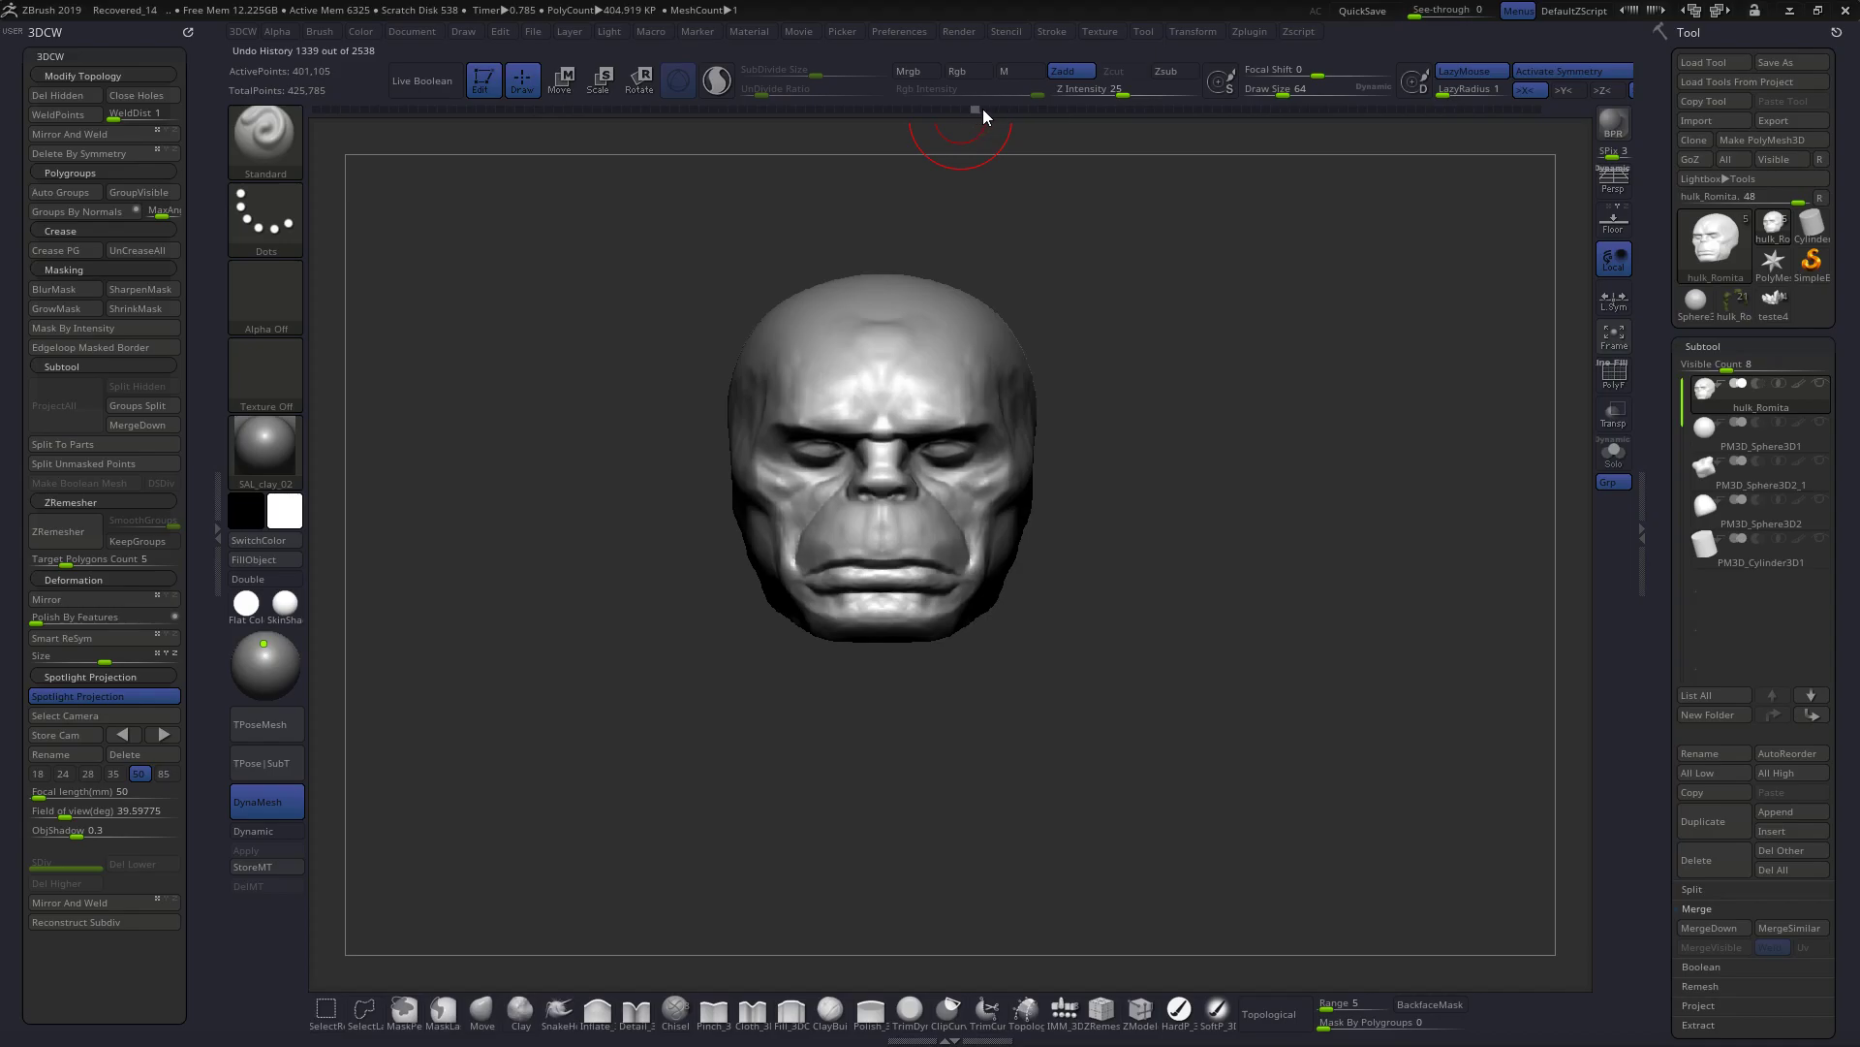
{"action": "left_click_drag", "start_coordinate": [1006, 114], "coordinate": [1452, 176]}
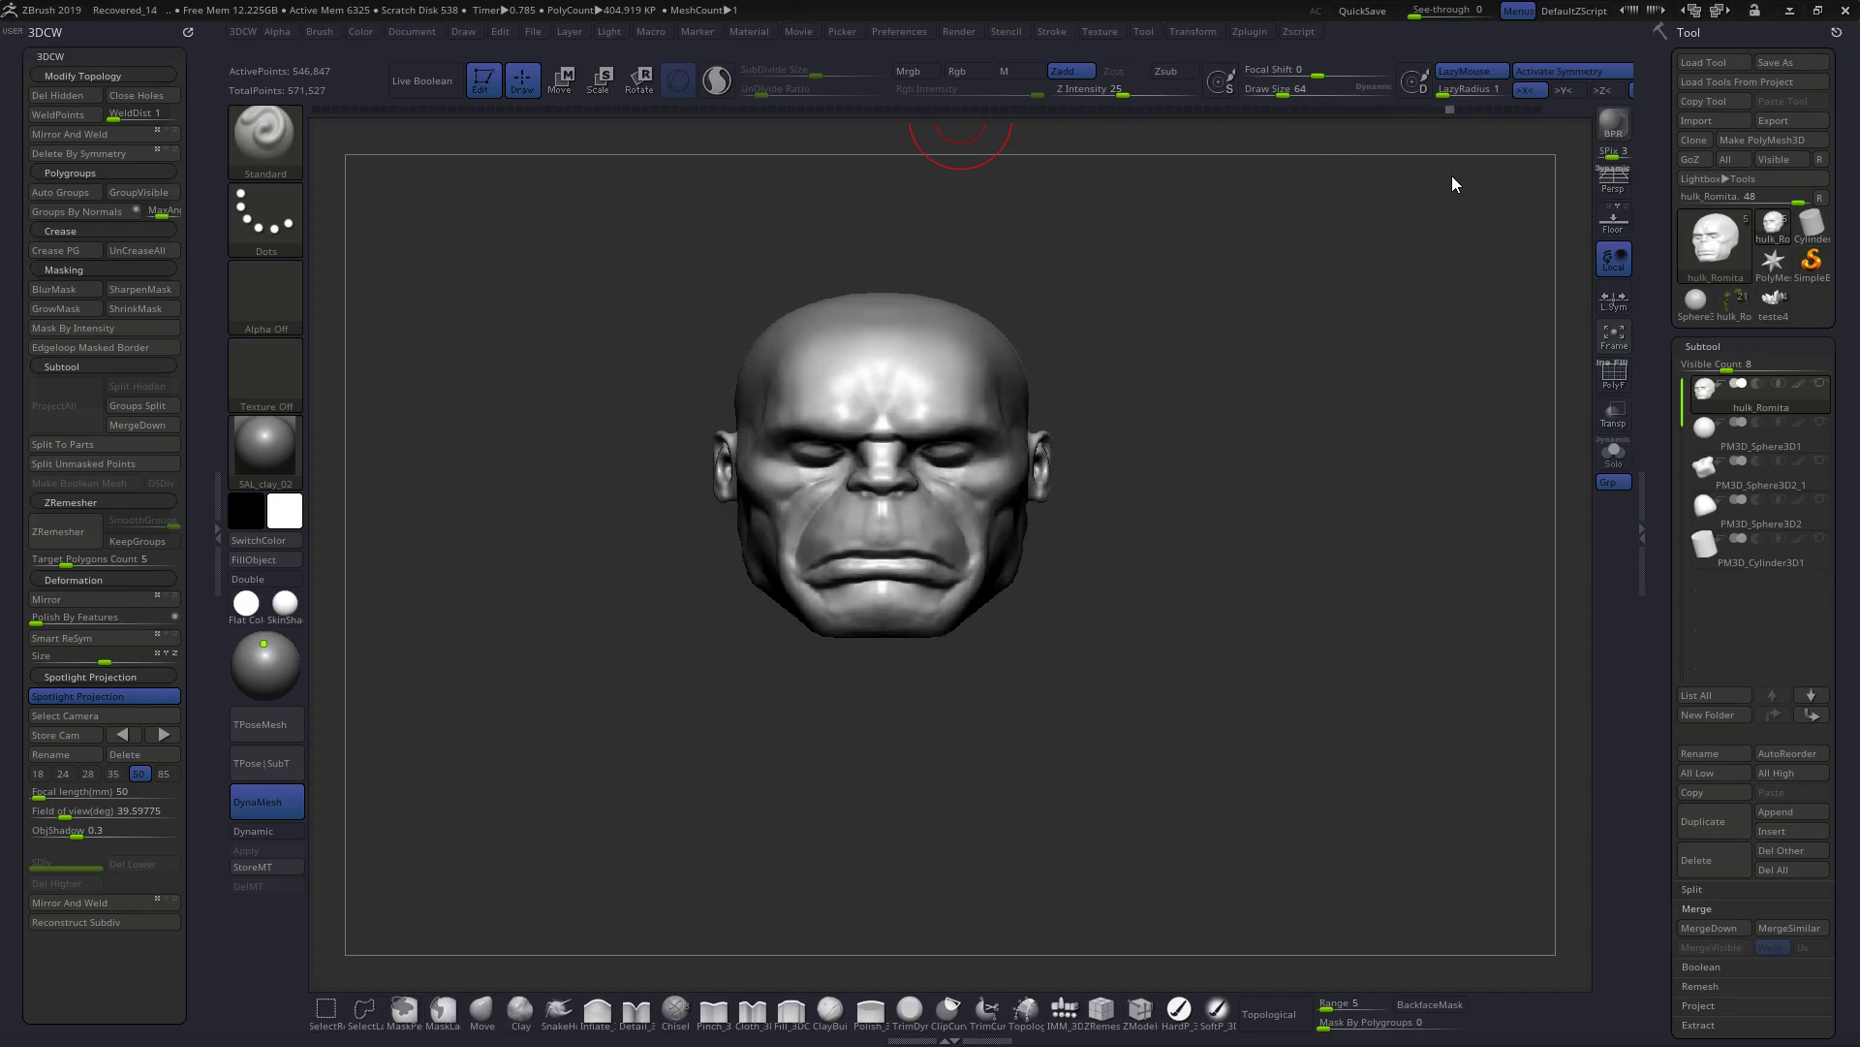
{"action": "left_click_drag", "start_coordinate": [1451, 177], "coordinate": [1541, 176]}
{"action": "left_click_drag", "start_coordinate": [1153, 408], "coordinate": [1088, 416]}
{"action": "mouse_move", "coordinate": [951, 490]}
{"action": "right_mouse_down"}
{"action": "mouse_move", "coordinate": [909, 481]}
{"action": "mouse_move", "coordinate": [960, 484]}
{"action": "right_mouse_up"}
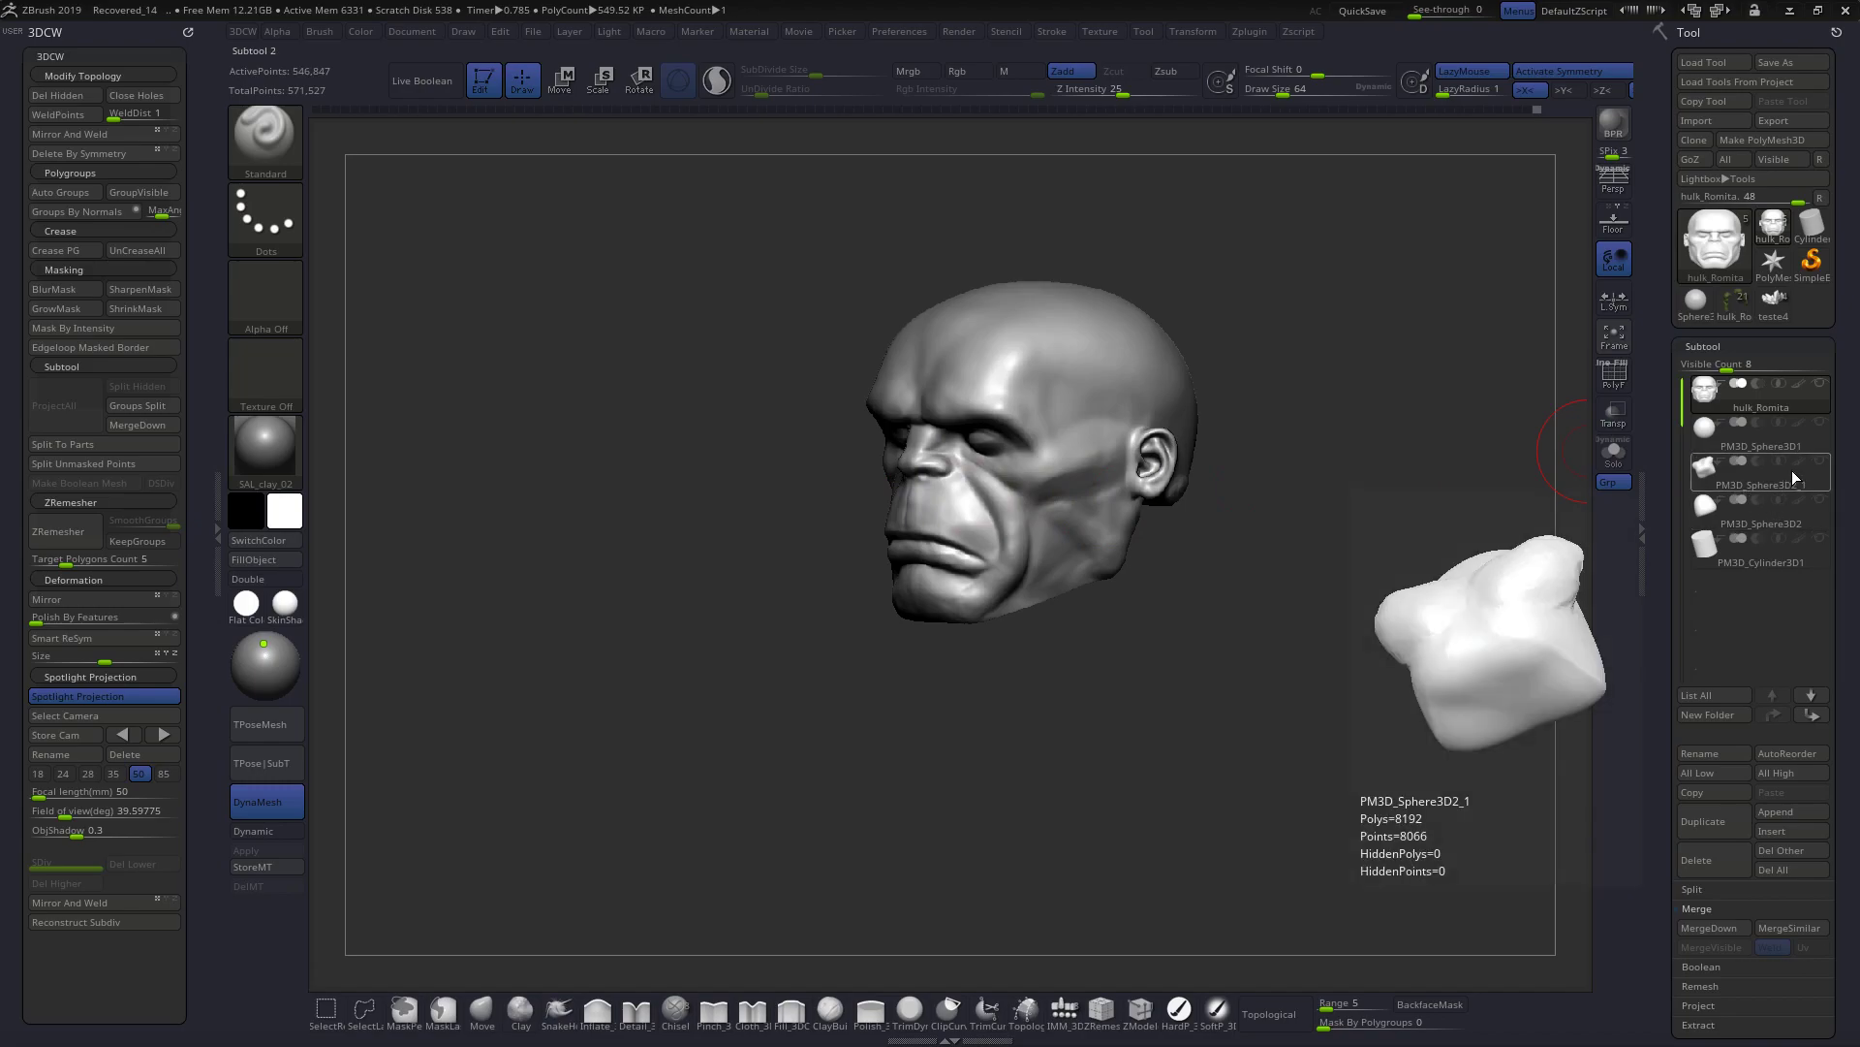
- Make PM3D_Sphere3D1 active with the head visible, and play its undo history from the sphere to the finished abdomen
{"action": "mouse_move", "coordinate": [1793, 508]}
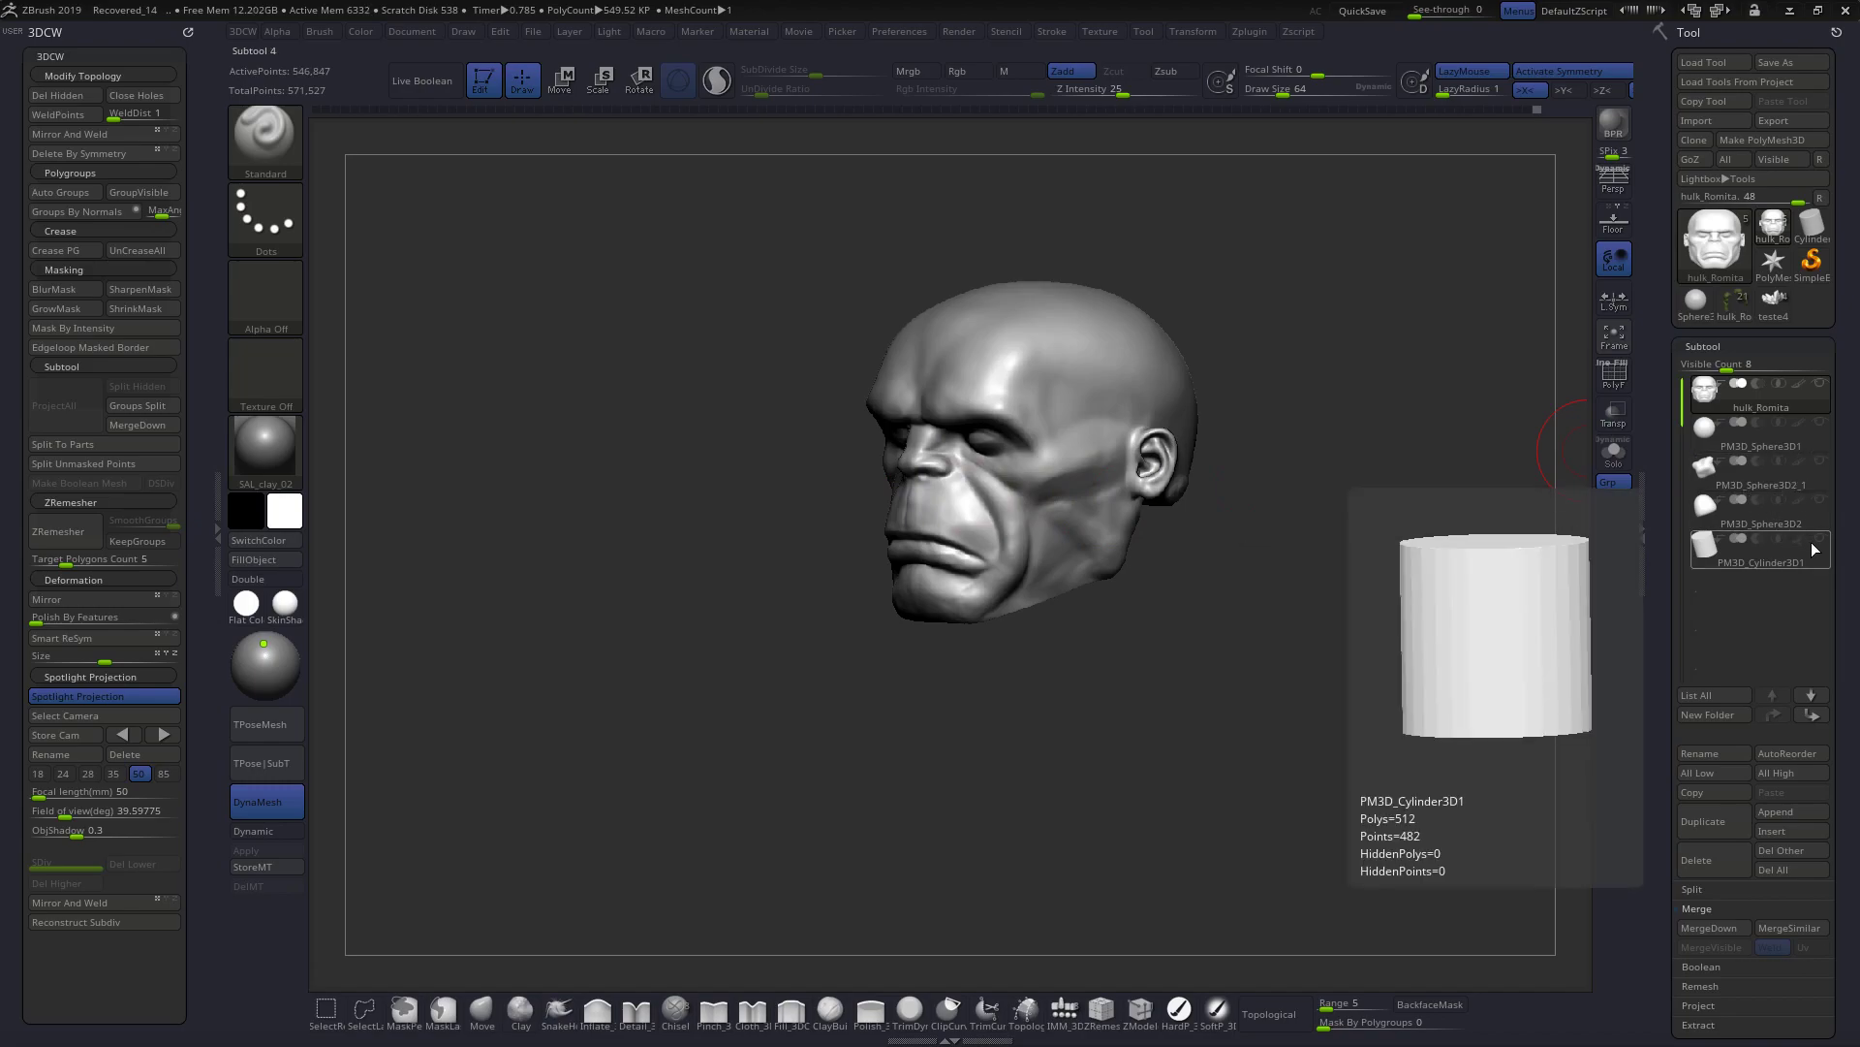
{"action": "left_click", "coordinate": [1817, 439]}
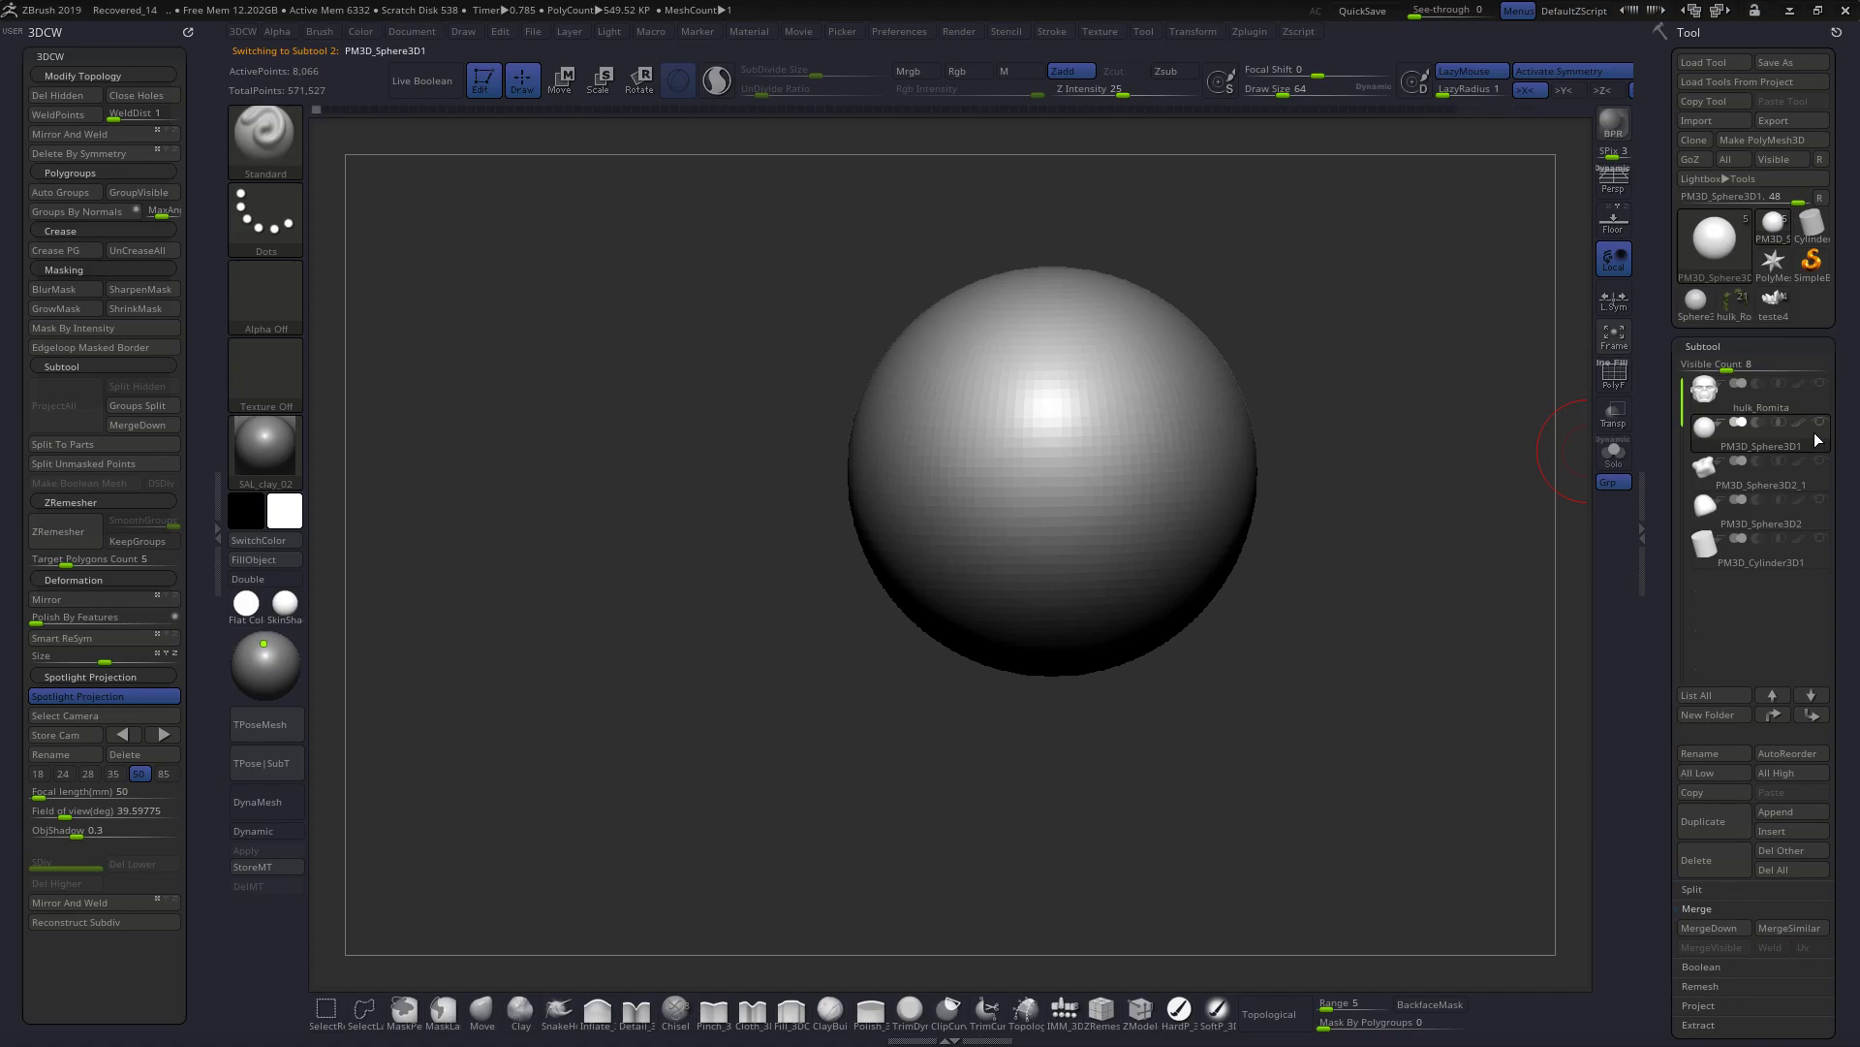
{"action": "left_click", "coordinate": [1820, 383]}
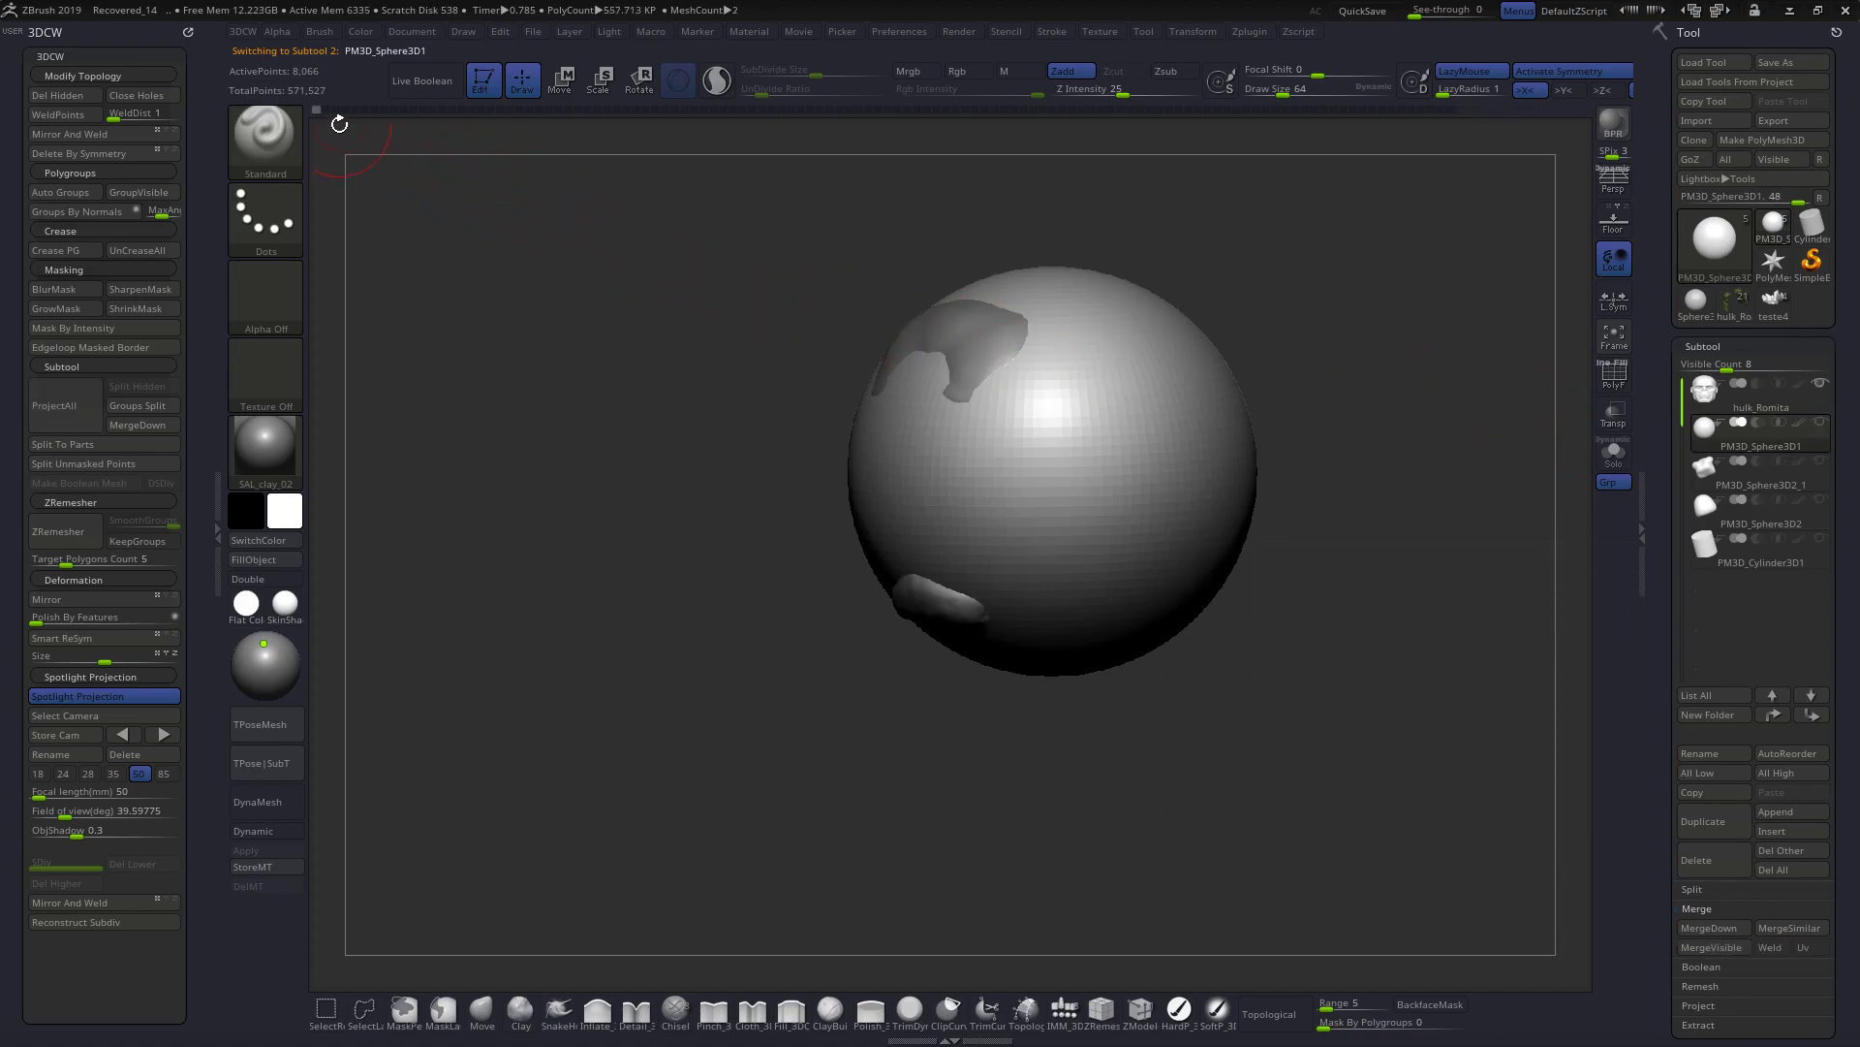
{"action": "left_click_drag", "start_coordinate": [316, 111], "coordinate": [354, 111]}
{"action": "right_click_drag", "start_coordinate": [943, 536], "coordinate": [709, 193], "text": "ctrl"}
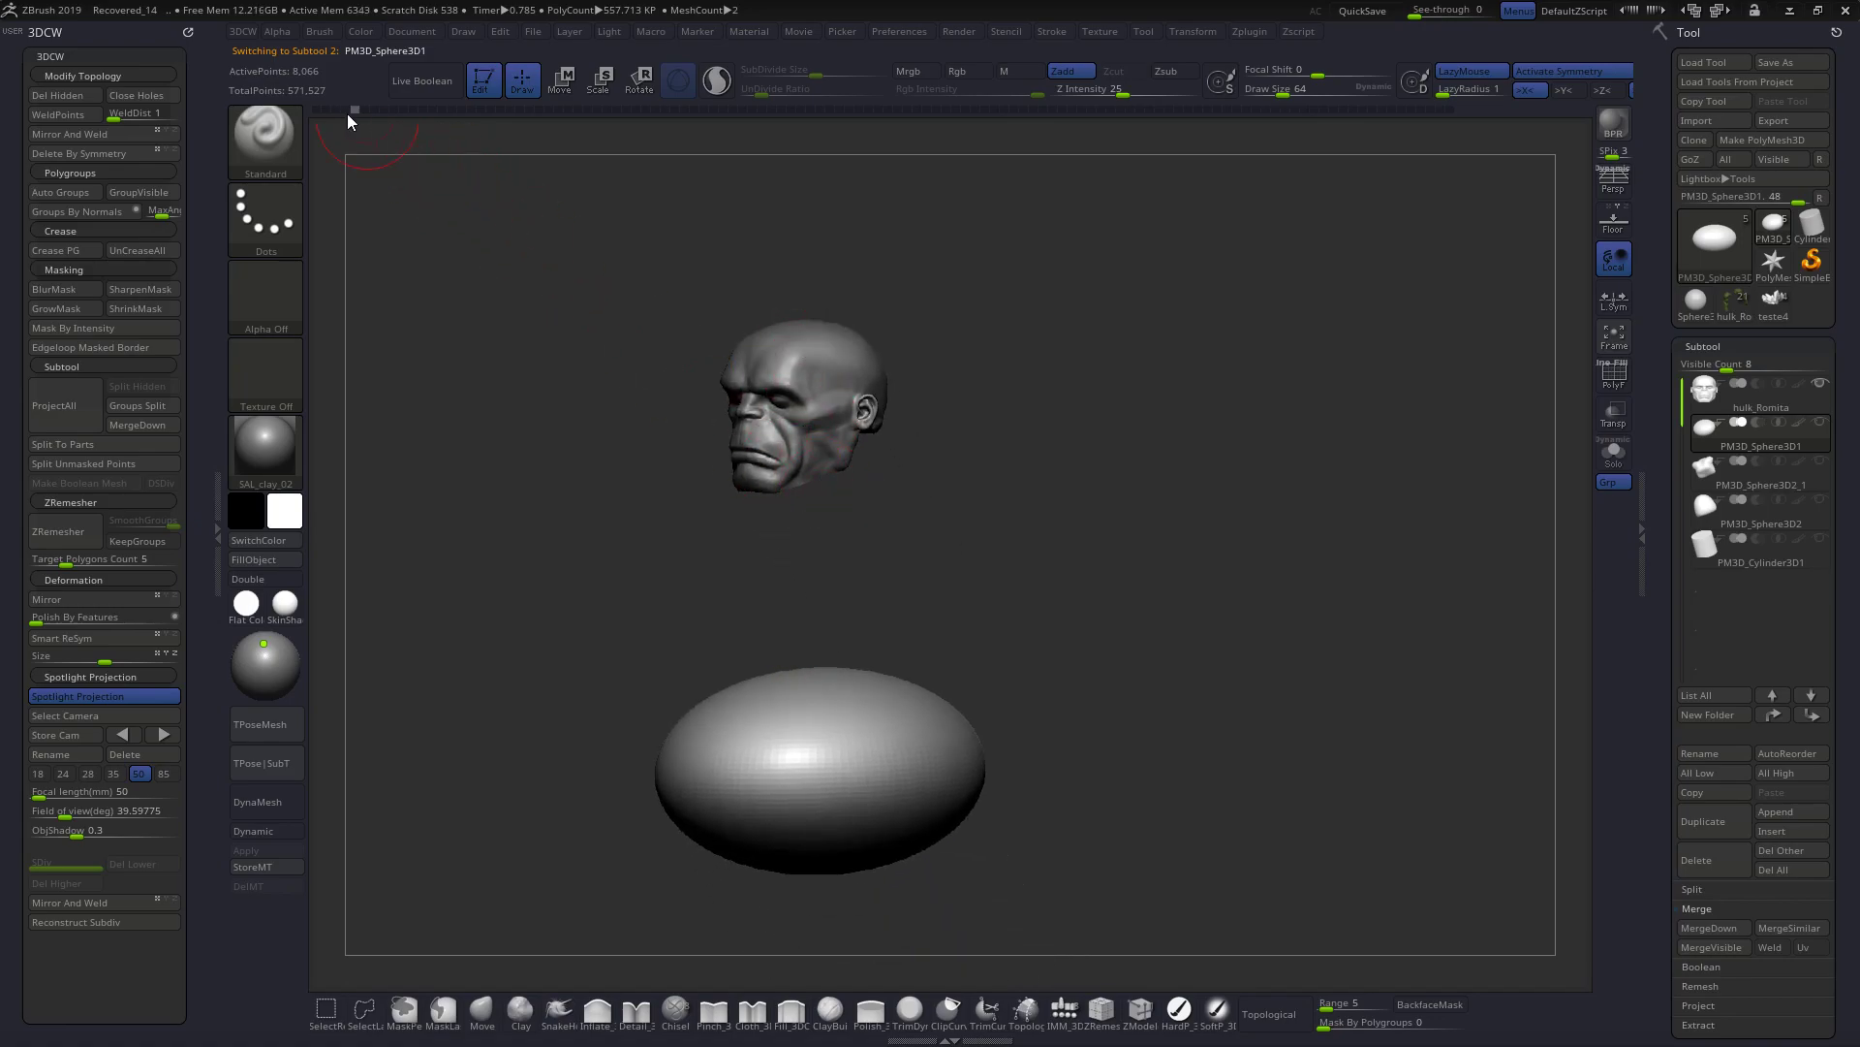
{"action": "mouse_move", "coordinate": [355, 108]}
{"action": "left_mouse_down"}
{"action": "mouse_move", "coordinate": [758, 192]}
{"action": "mouse_move", "coordinate": [1458, 286]}
{"action": "left_mouse_up"}
{"action": "left_click_drag", "start_coordinate": [980, 556], "coordinate": [998, 581]}
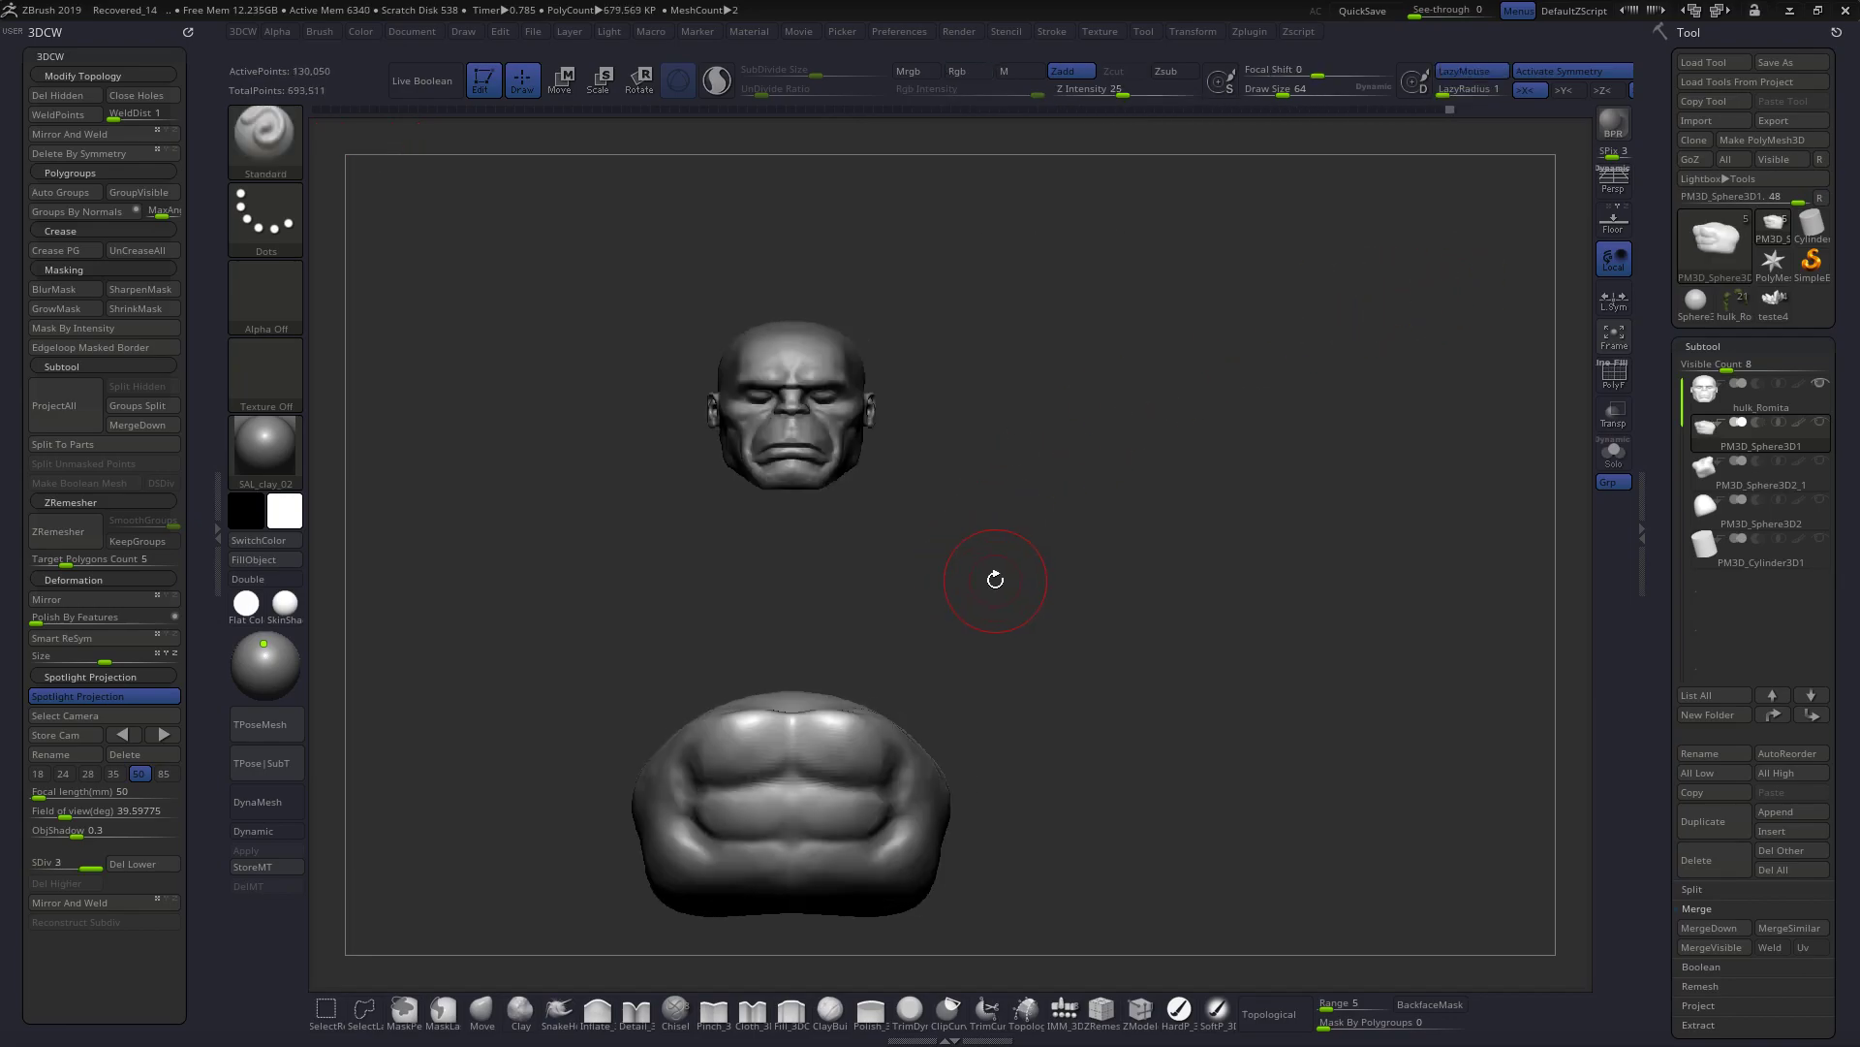
- Show and activate the PM3D_Sphere3D2_1 chest subtool, and play its undo history from the start to its latest state
{"action": "left_click", "coordinate": [1820, 462]}
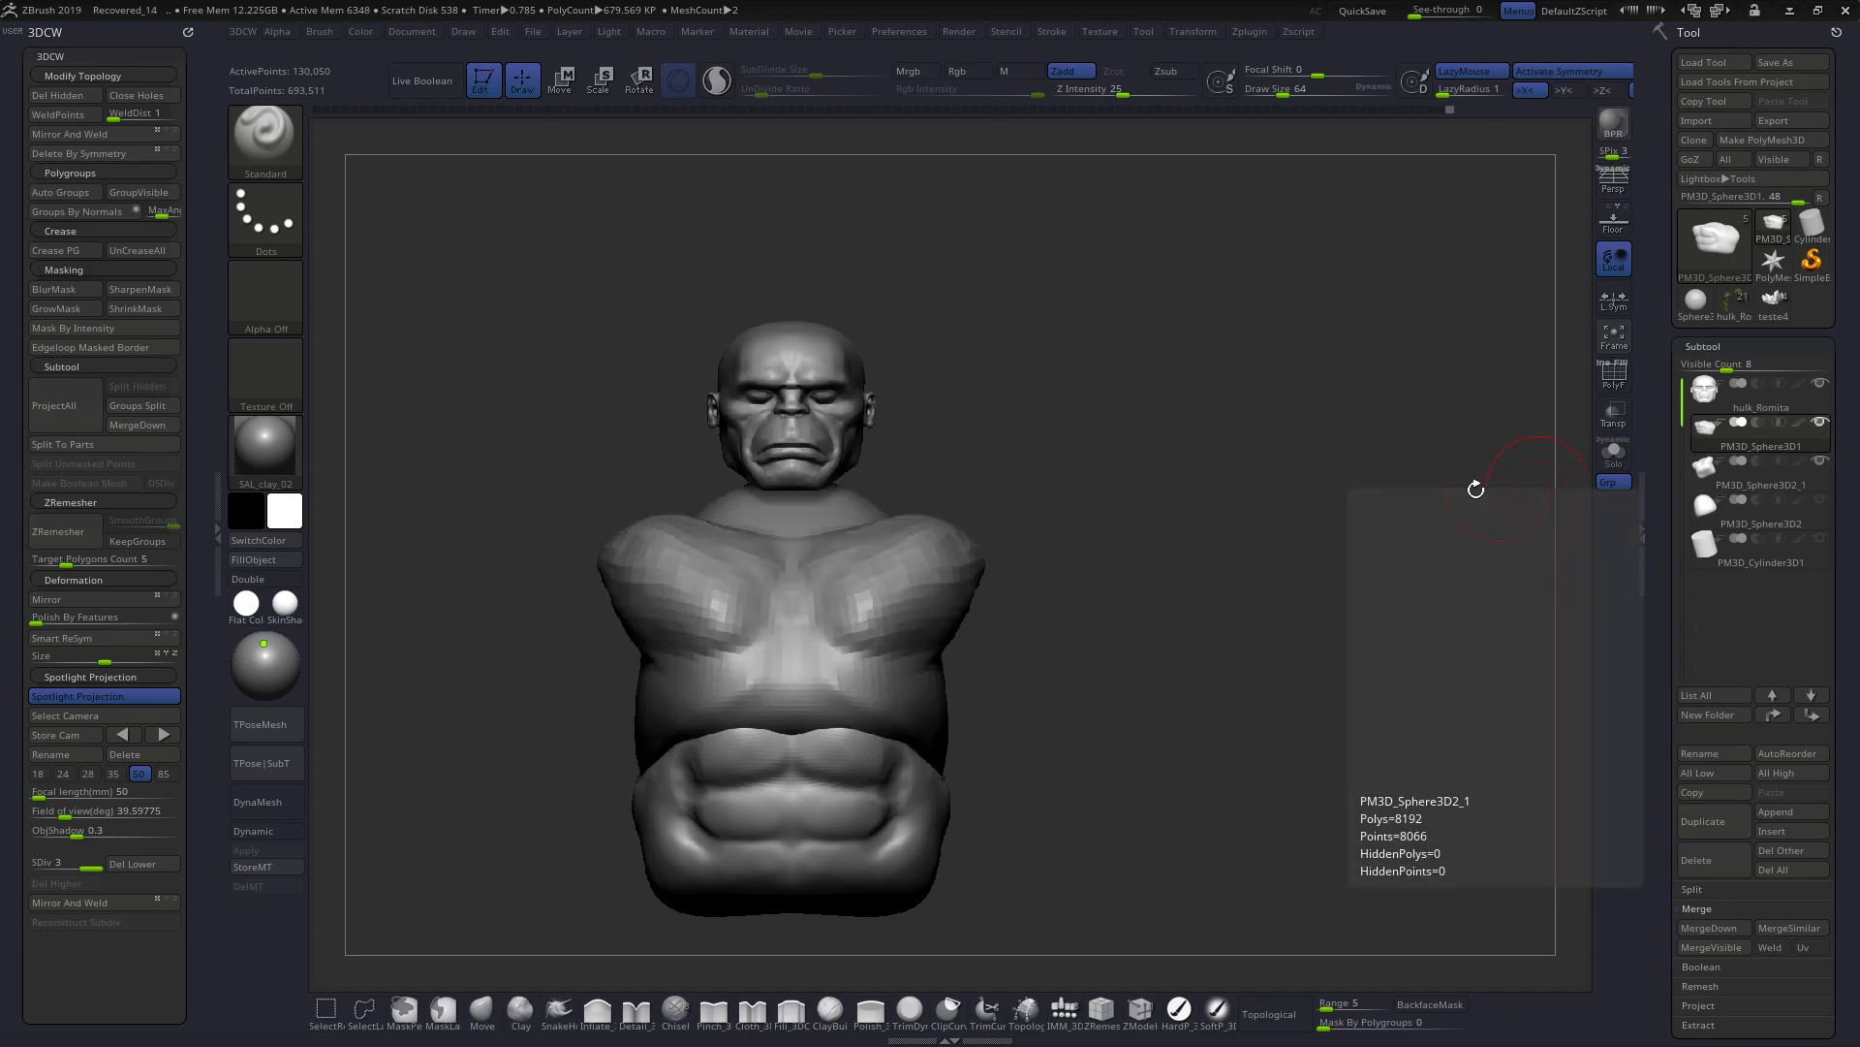
{"action": "left_click", "coordinate": [1752, 483]}
{"action": "mouse_move", "coordinate": [317, 110]}
{"action": "left_mouse_down"}
{"action": "mouse_move", "coordinate": [1020, 212]}
{"action": "mouse_move", "coordinate": [1512, 241]}
{"action": "mouse_move", "coordinate": [1480, 247]}
{"action": "left_mouse_up"}
{"action": "right_click_drag", "start_coordinate": [961, 609], "coordinate": [921, 594]}
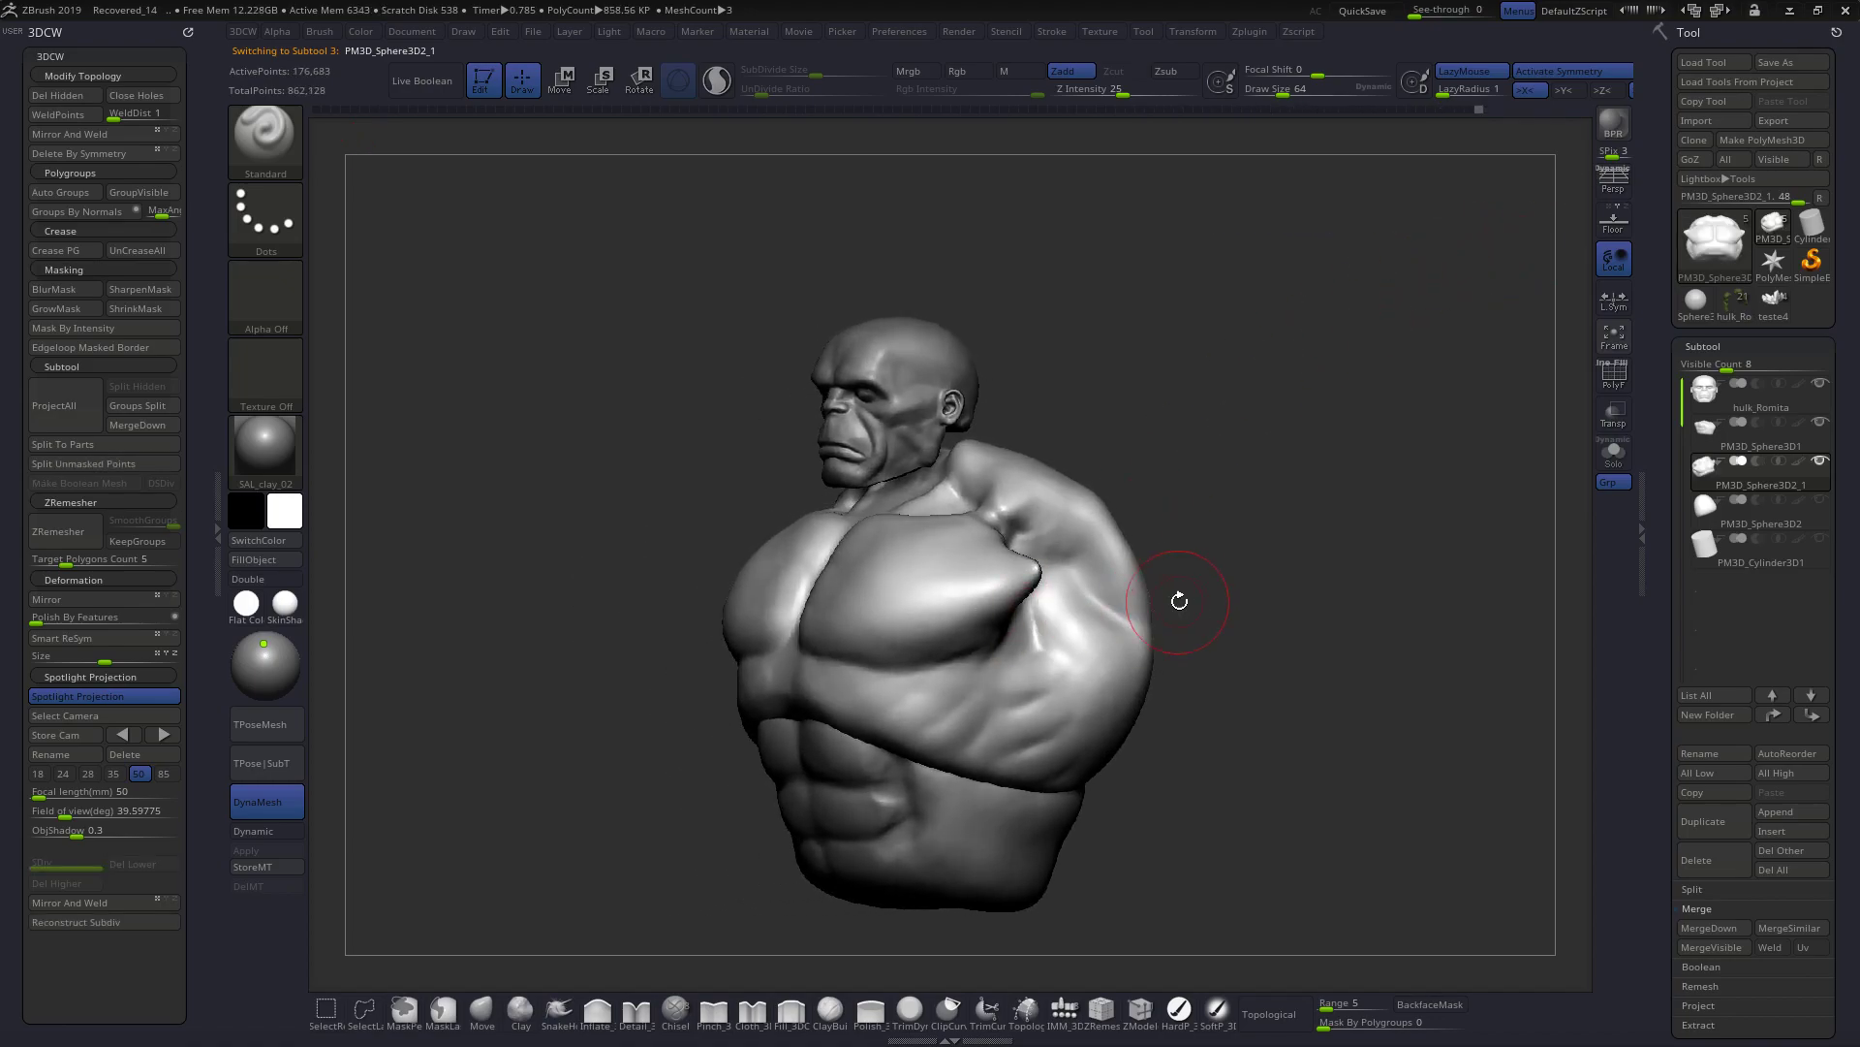
- Show and activate the PM3D_Sphere3D2 arms subtool, and step its undo history from the starting box to the bent arm block
{"action": "left_click", "coordinate": [1772, 525]}
{"action": "left_click", "coordinate": [1822, 502]}
{"action": "left_click_drag", "start_coordinate": [1189, 403], "coordinate": [355, 121]}
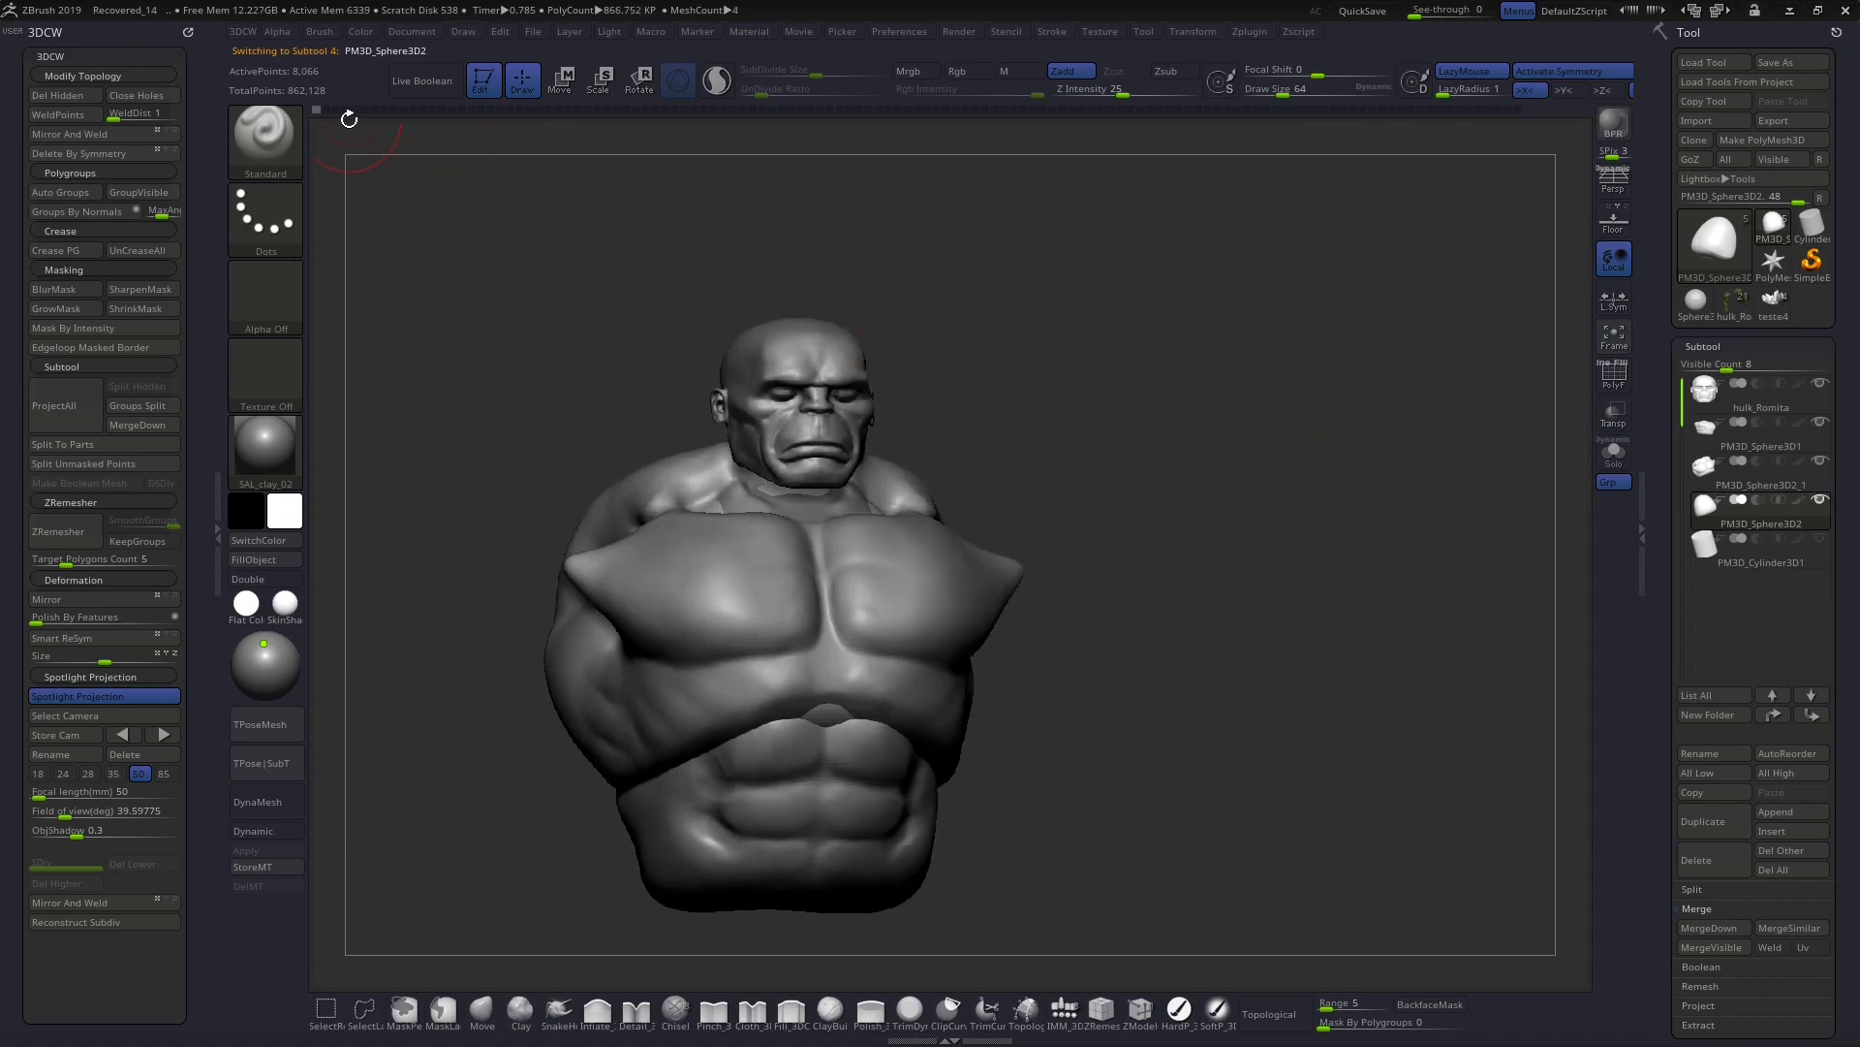
{"action": "key", "text": "shift+d"}
{"action": "key", "text": "shift+d"}
{"action": "left_click_drag", "start_coordinate": [693, 398], "coordinate": [449, 175]}
{"action": "left_click_drag", "start_coordinate": [401, 113], "coordinate": [318, 113]}
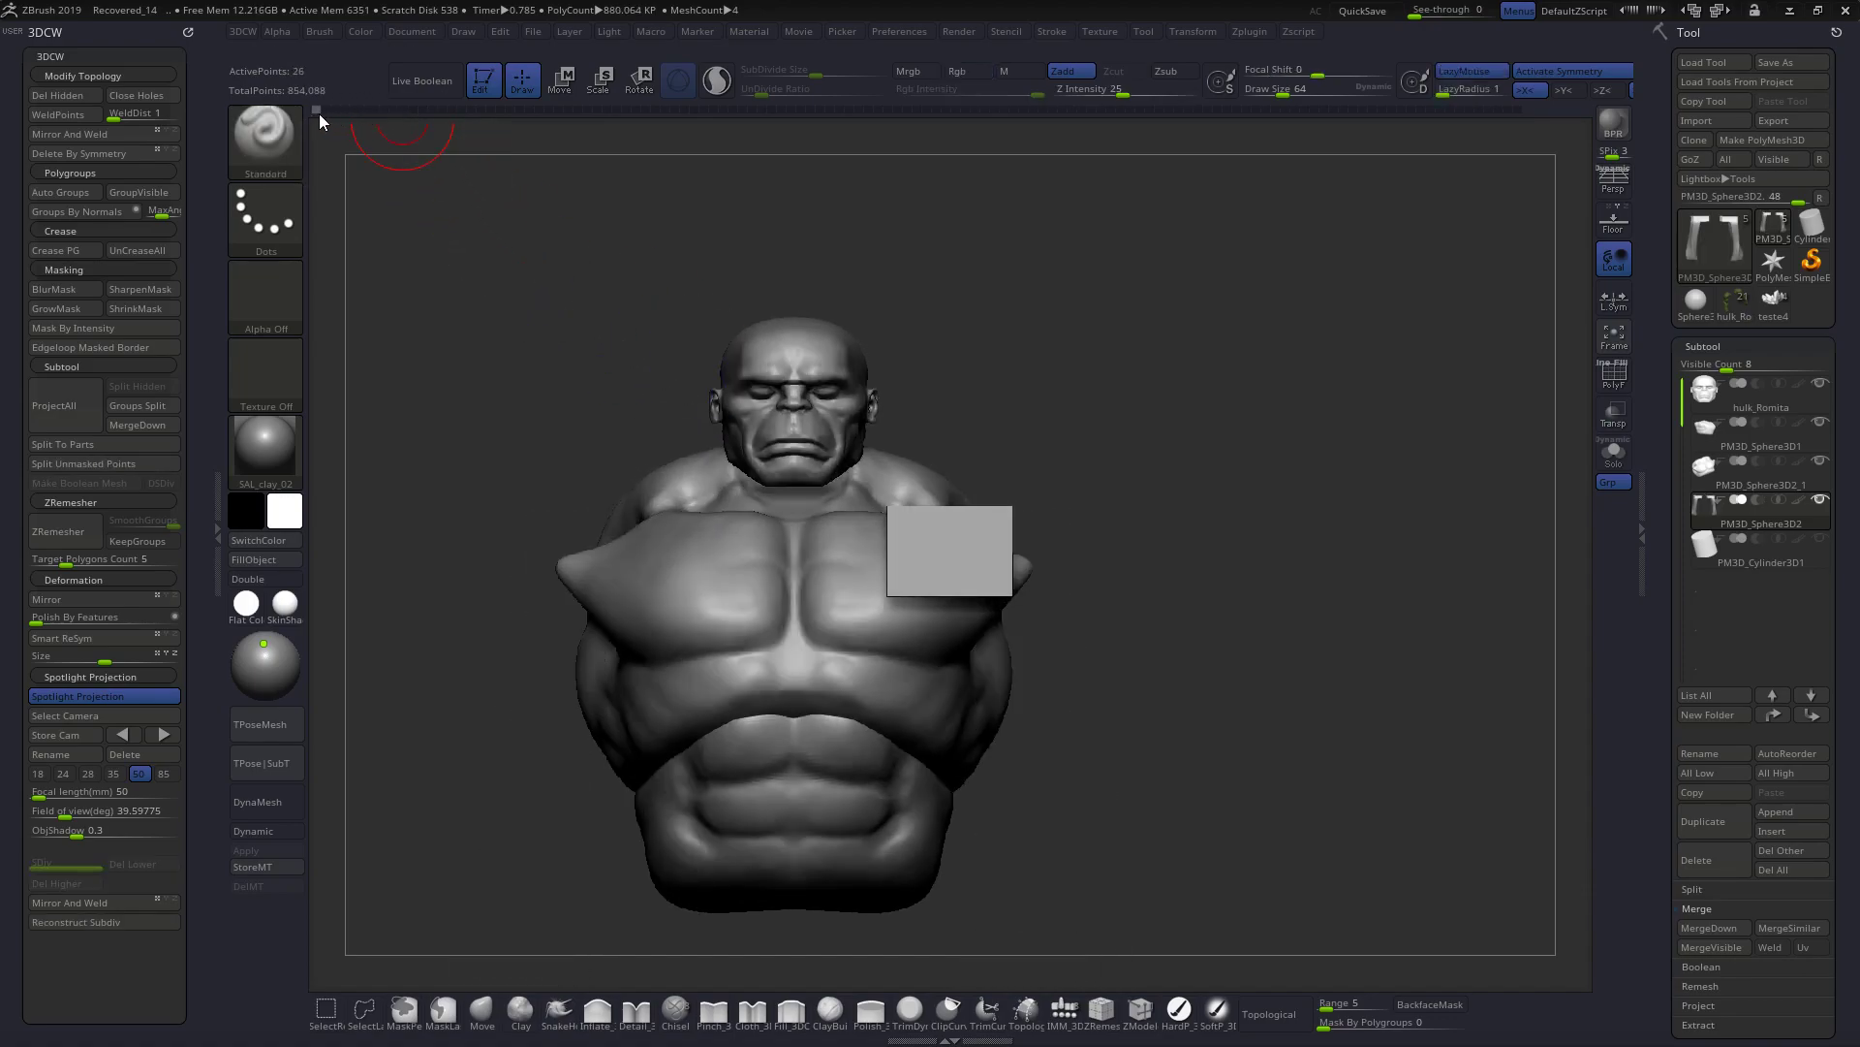
{"action": "left_click_drag", "start_coordinate": [850, 456], "coordinate": [849, 584]}
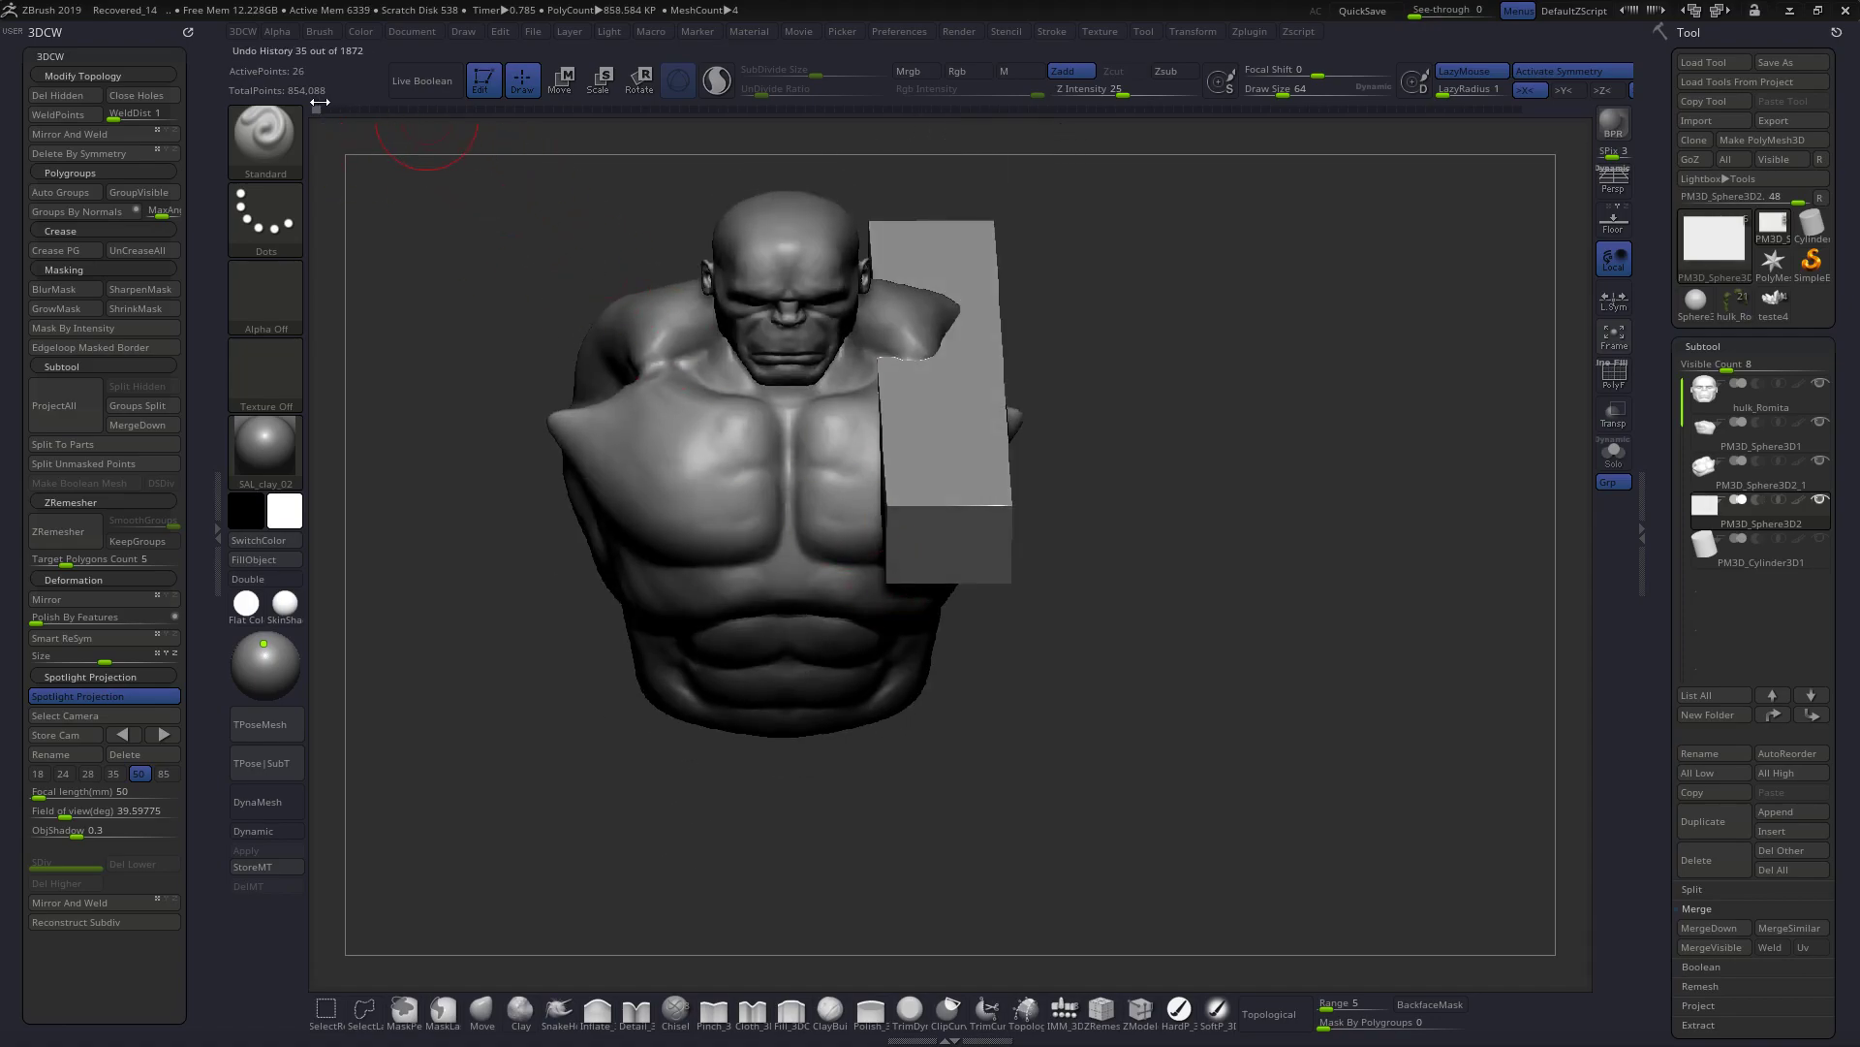
{"action": "mouse_move", "coordinate": [318, 109]}
{"action": "left_mouse_down"}
{"action": "mouse_move", "coordinate": [300, 107]}
{"action": "mouse_move", "coordinate": [349, 109]}
{"action": "left_mouse_up"}
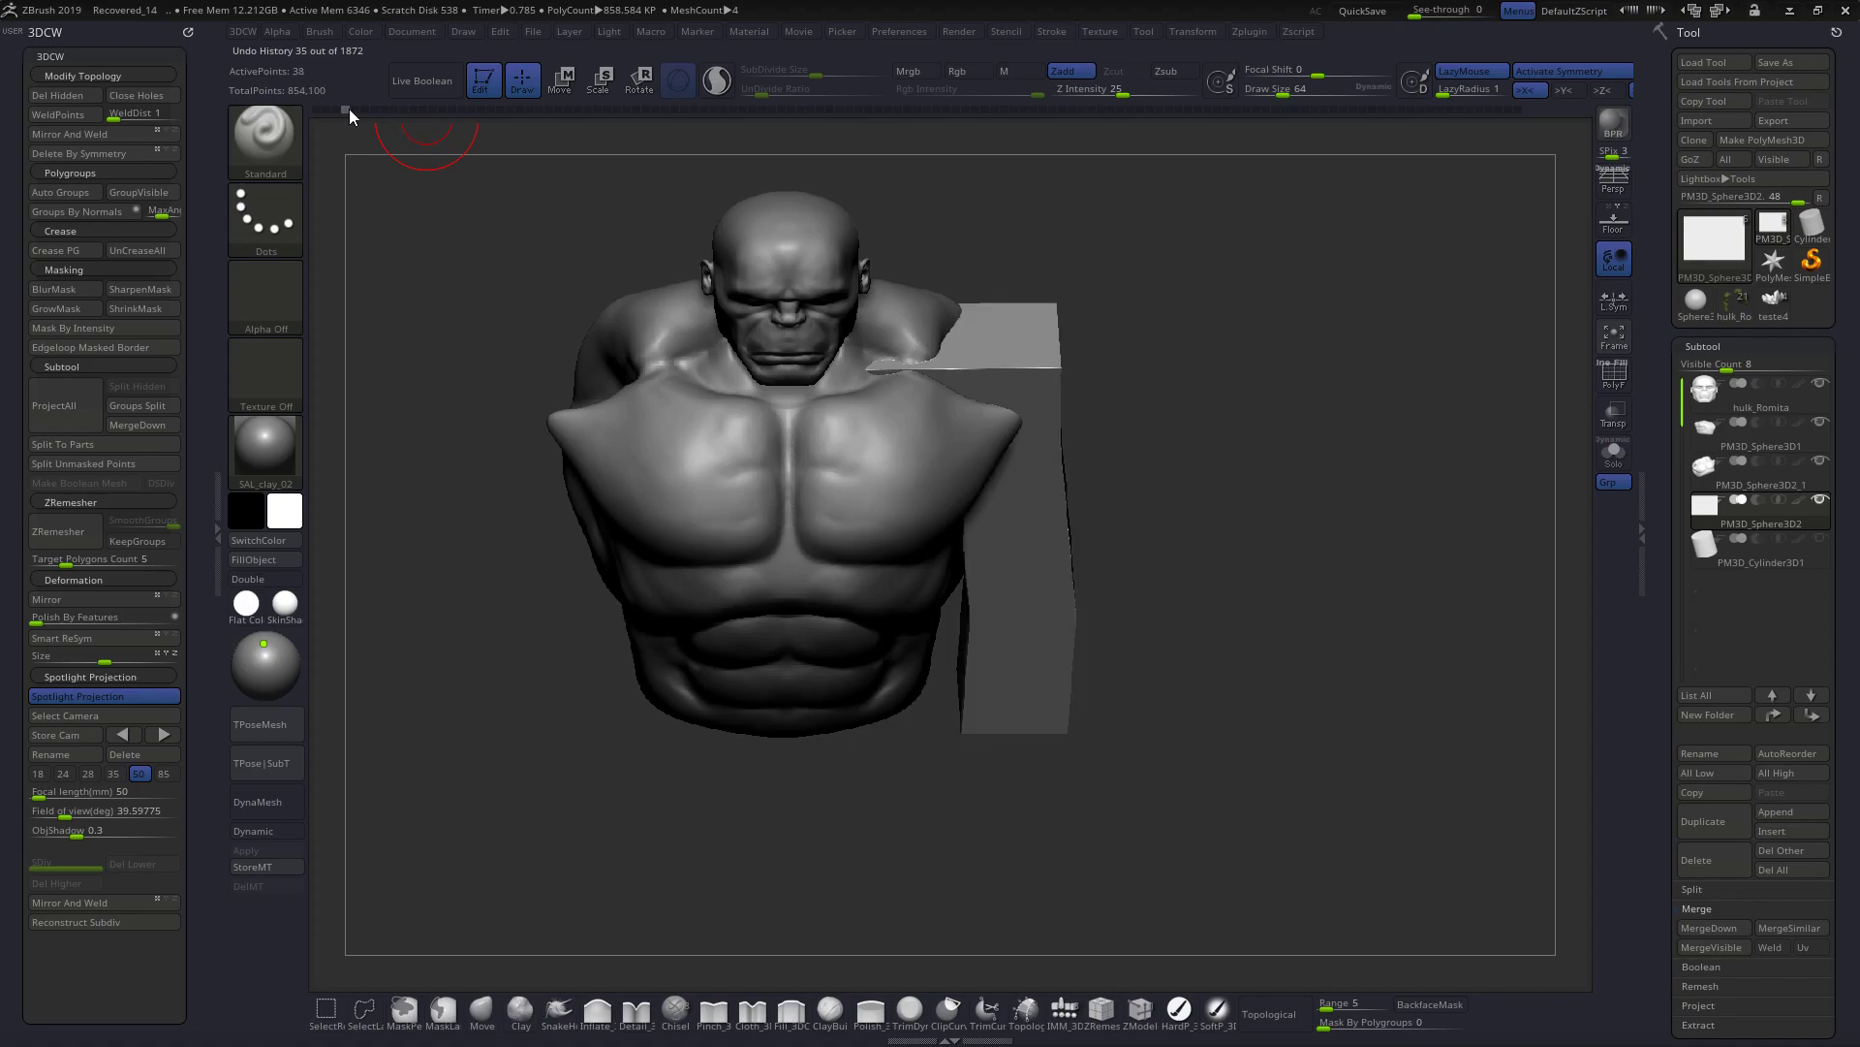
{"action": "right_click_drag", "start_coordinate": [722, 402], "coordinate": [731, 295]}
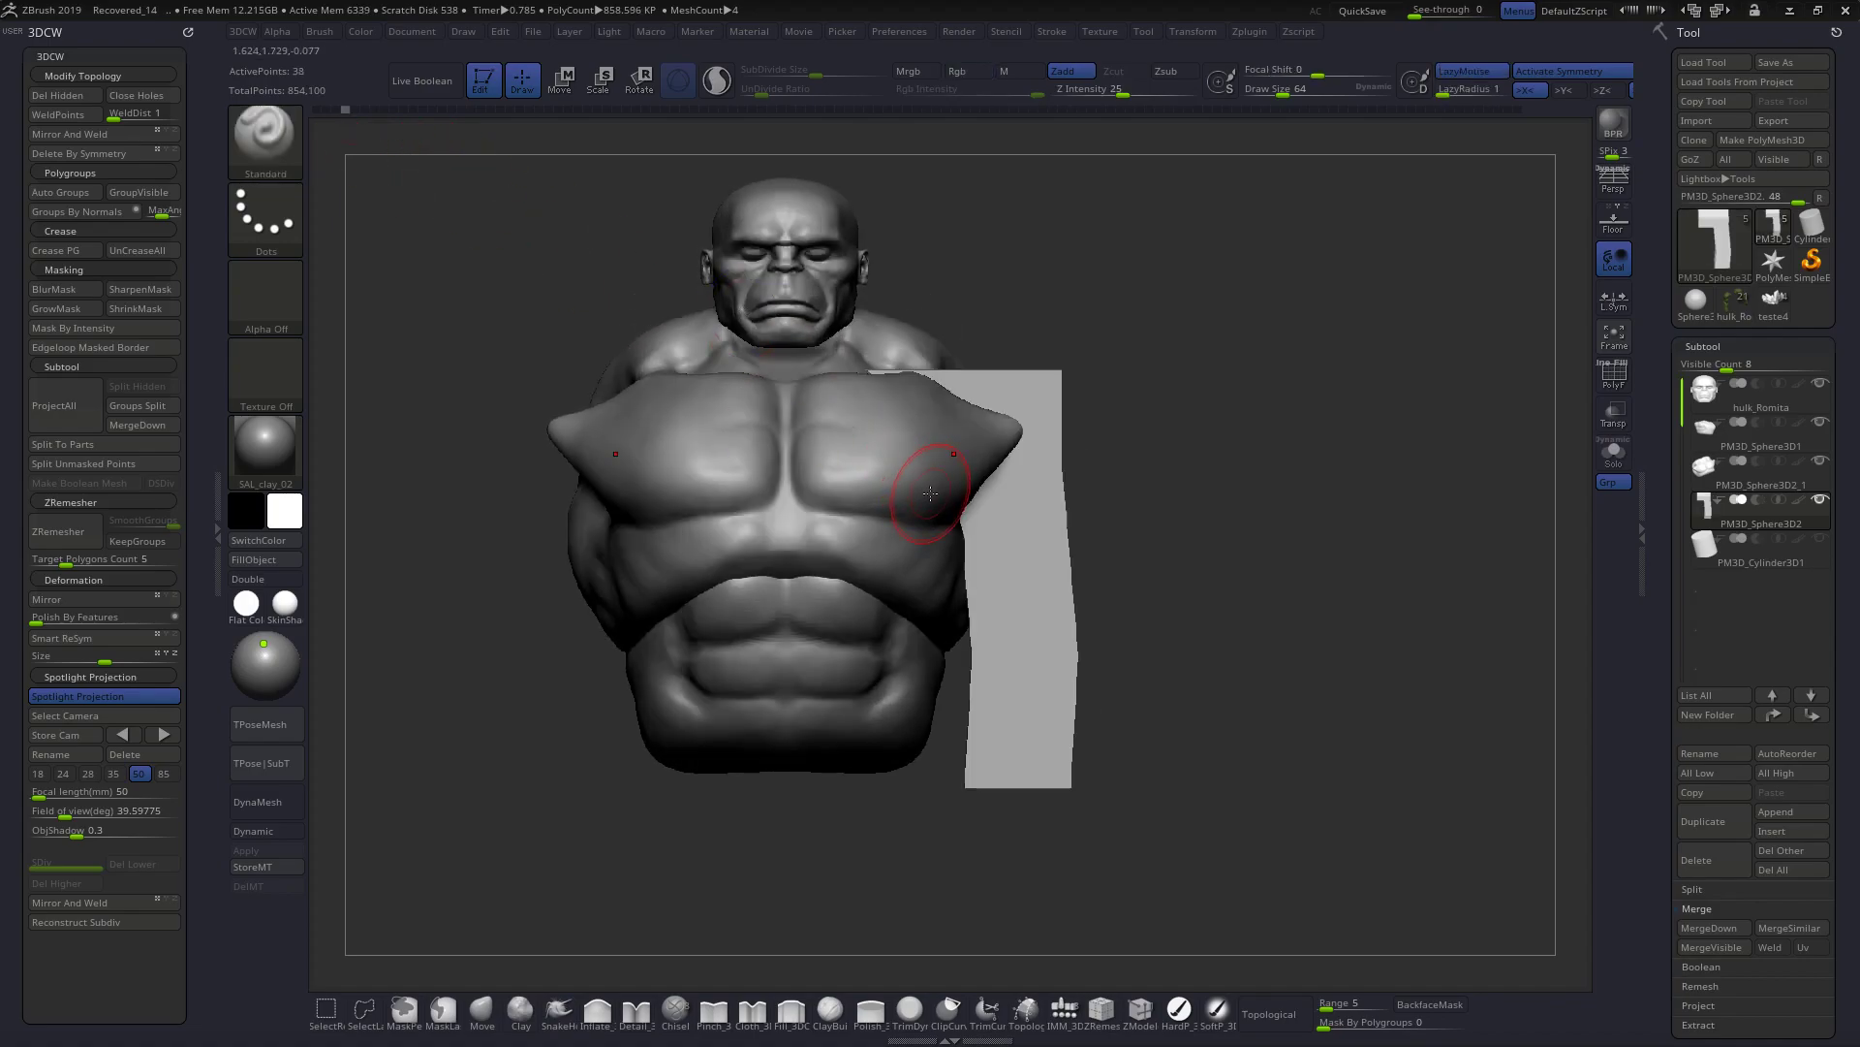
- Advance the arms' undo history from the bent block through the mirrored, subdivided stages to the fully sculpted arms
{"action": "mouse_move", "coordinate": [344, 109]}
{"action": "left_mouse_down"}
{"action": "mouse_move", "coordinate": [439, 140]}
{"action": "mouse_move", "coordinate": [438, 112]}
{"action": "mouse_move", "coordinate": [519, 120]}
{"action": "left_mouse_up"}
{"action": "right_click_drag", "start_coordinate": [938, 545], "coordinate": [864, 561]}
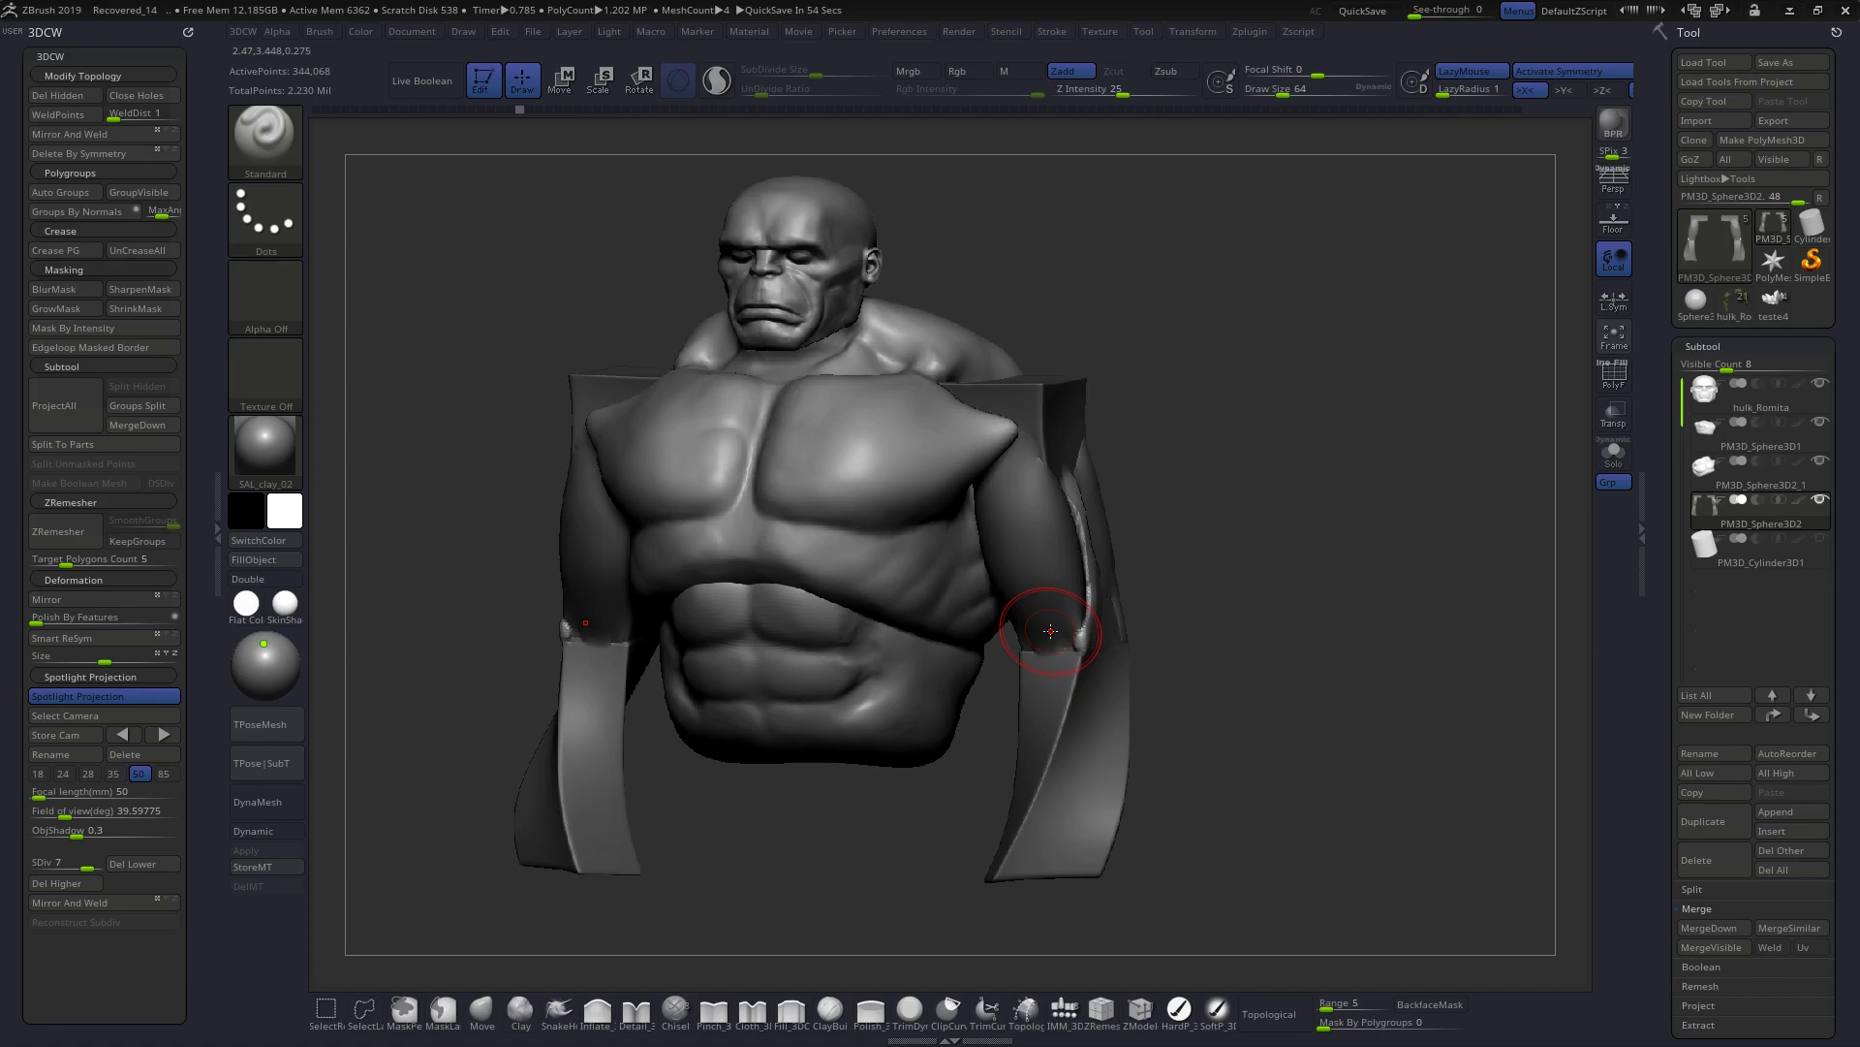
{"action": "mouse_move", "coordinate": [1073, 645]}
{"action": "right_mouse_down"}
{"action": "mouse_move", "coordinate": [916, 663]}
{"action": "mouse_move", "coordinate": [1095, 697]}
{"action": "right_mouse_up"}
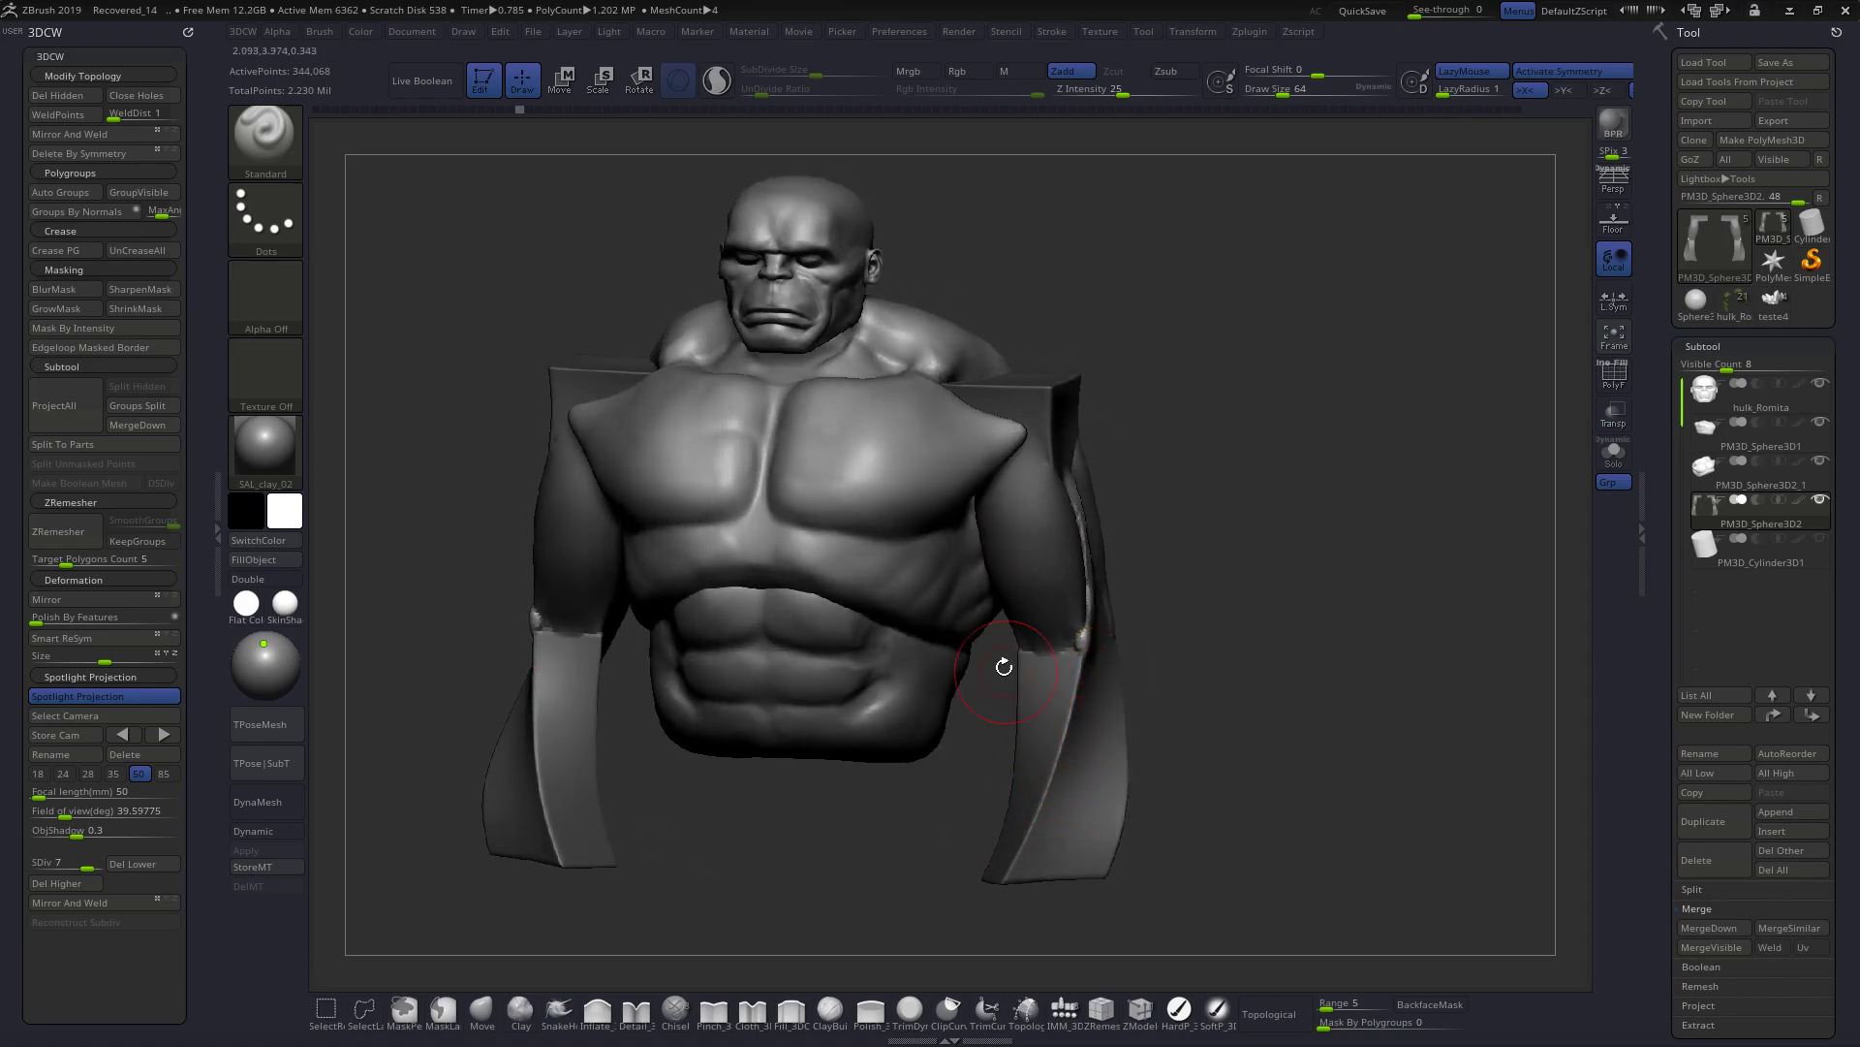
{"action": "left_click_drag", "start_coordinate": [520, 109], "coordinate": [587, 109]}
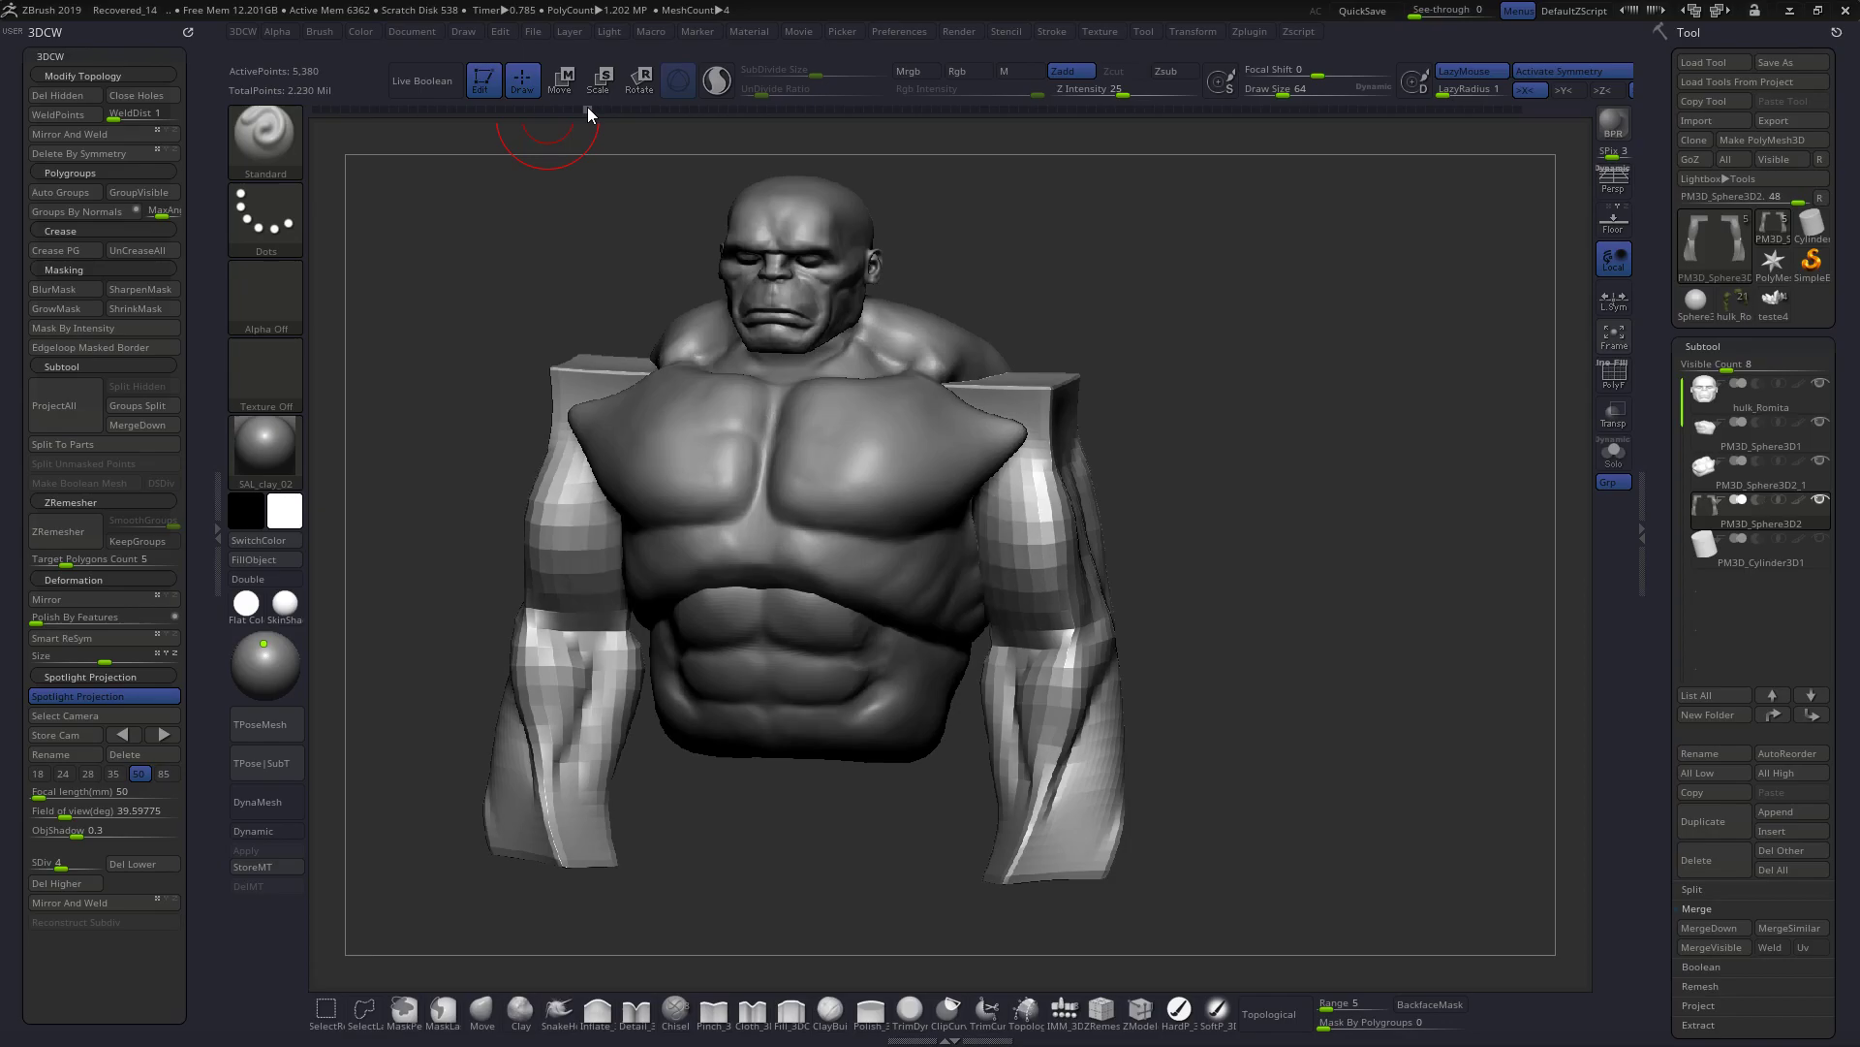
{"action": "left_click_drag", "start_coordinate": [587, 108], "coordinate": [602, 107]}
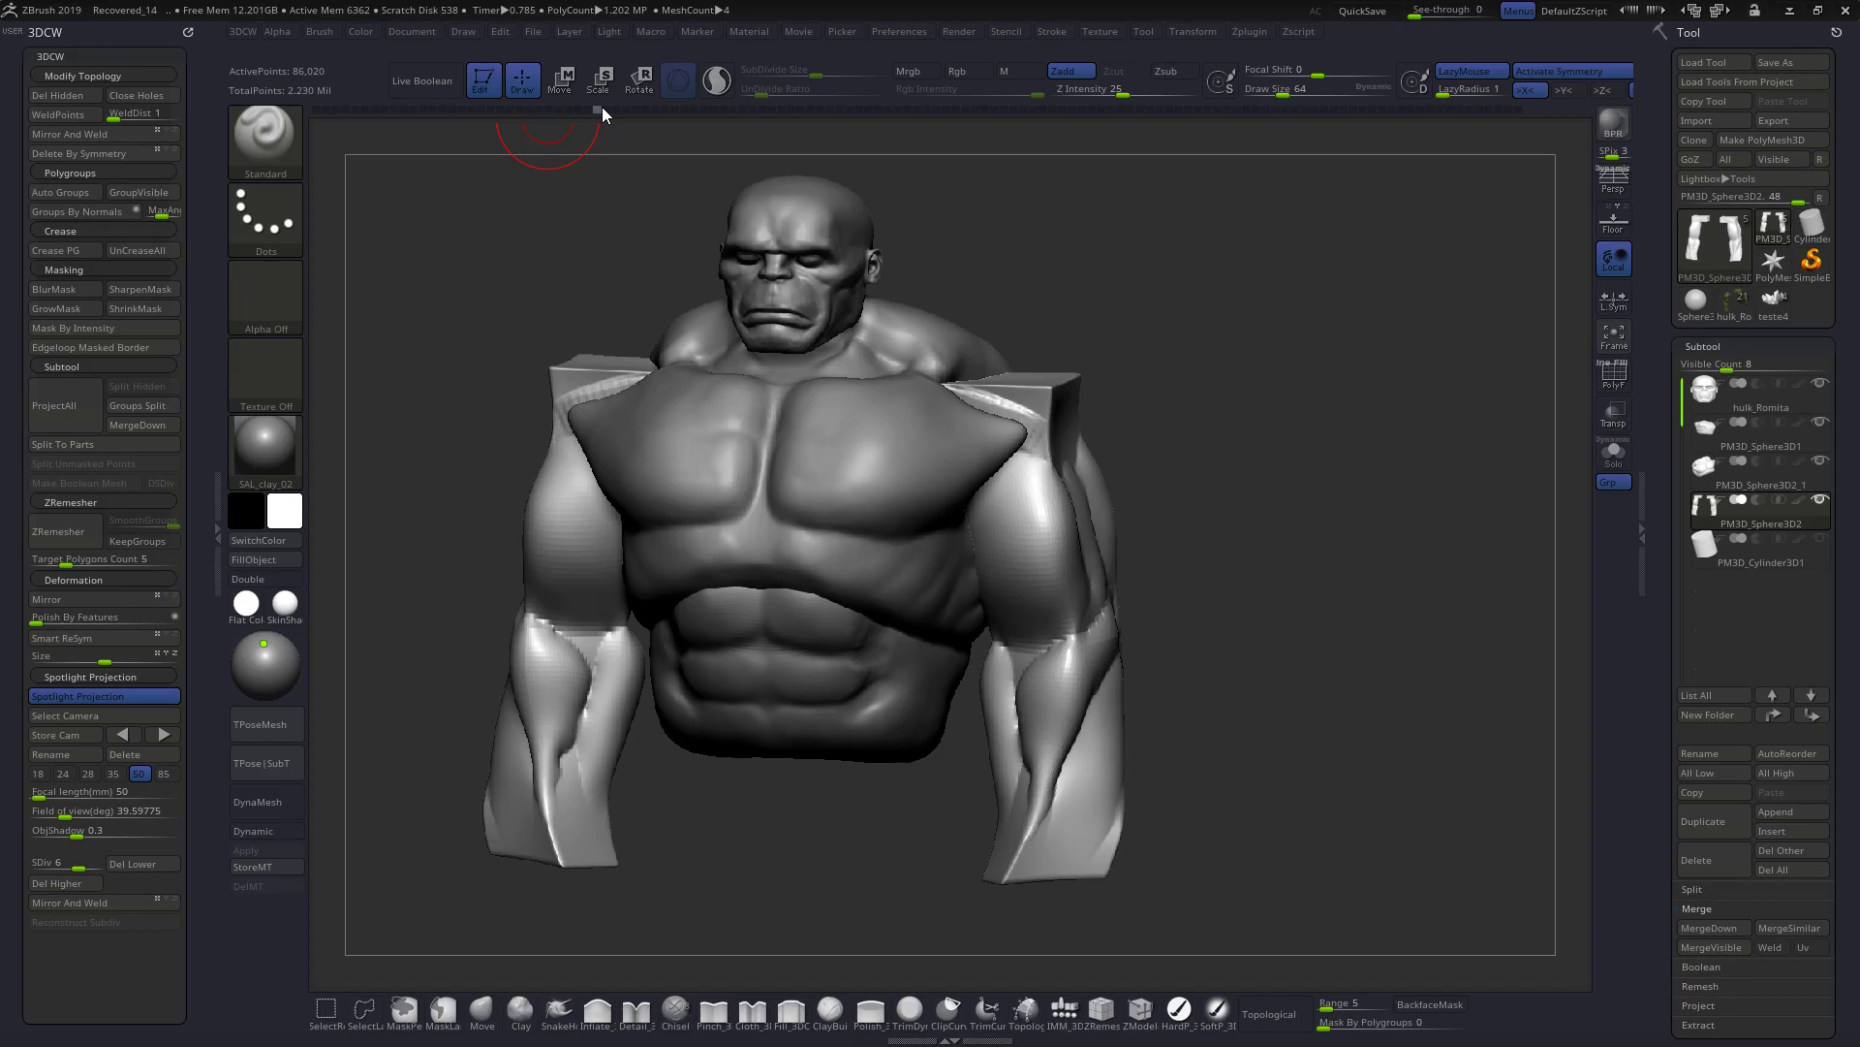
{"action": "left_click_drag", "start_coordinate": [601, 107], "coordinate": [764, 153]}
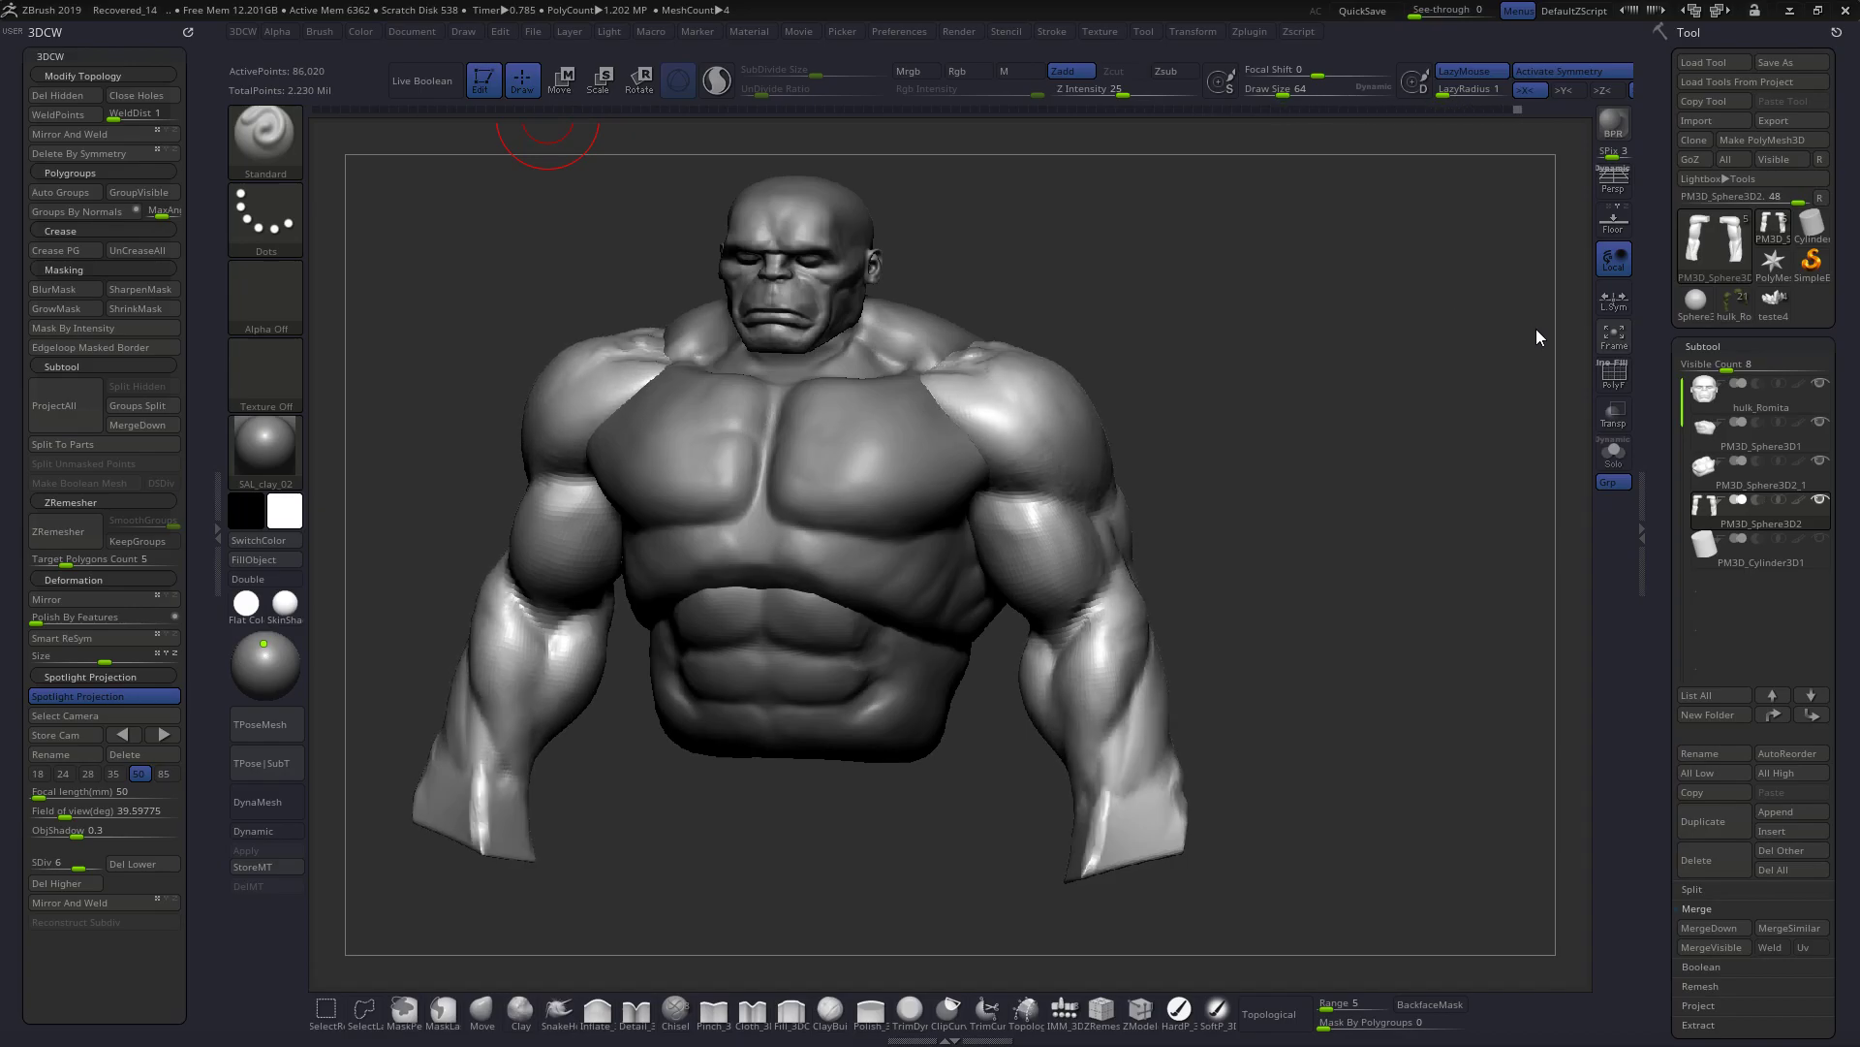
- Show and activate PM3D_Cylinder3D1, and play its undo history from the plain cylinder to its latest sculpted state
{"action": "left_click", "coordinate": [1822, 539]}
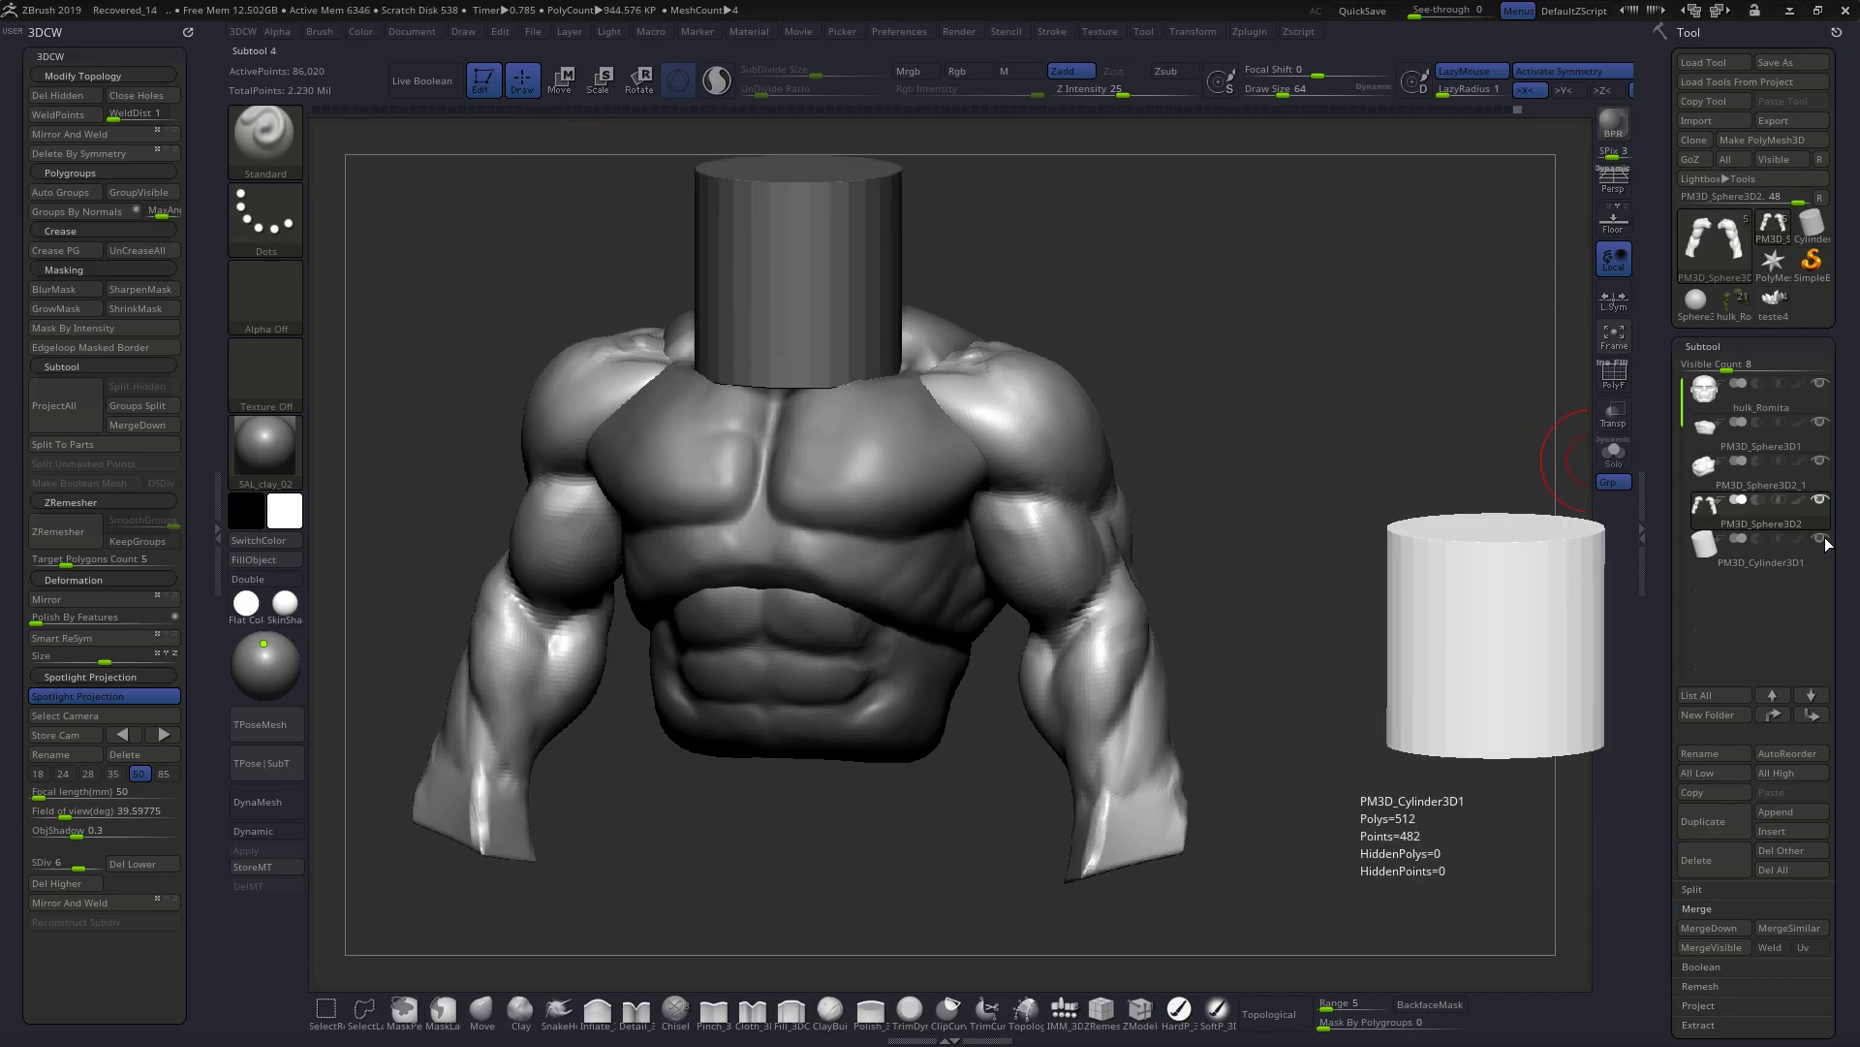
{"action": "left_click", "coordinate": [1774, 556]}
{"action": "left_click_drag", "start_coordinate": [316, 108], "coordinate": [608, 143]}
{"action": "left_click_drag", "start_coordinate": [1089, 193], "coordinate": [1503, 229]}
{"action": "right_click_drag", "start_coordinate": [1076, 411], "coordinate": [1091, 400]}
{"action": "right_click_drag", "start_coordinate": [1027, 468], "coordinate": [1074, 522], "text": "alt"}
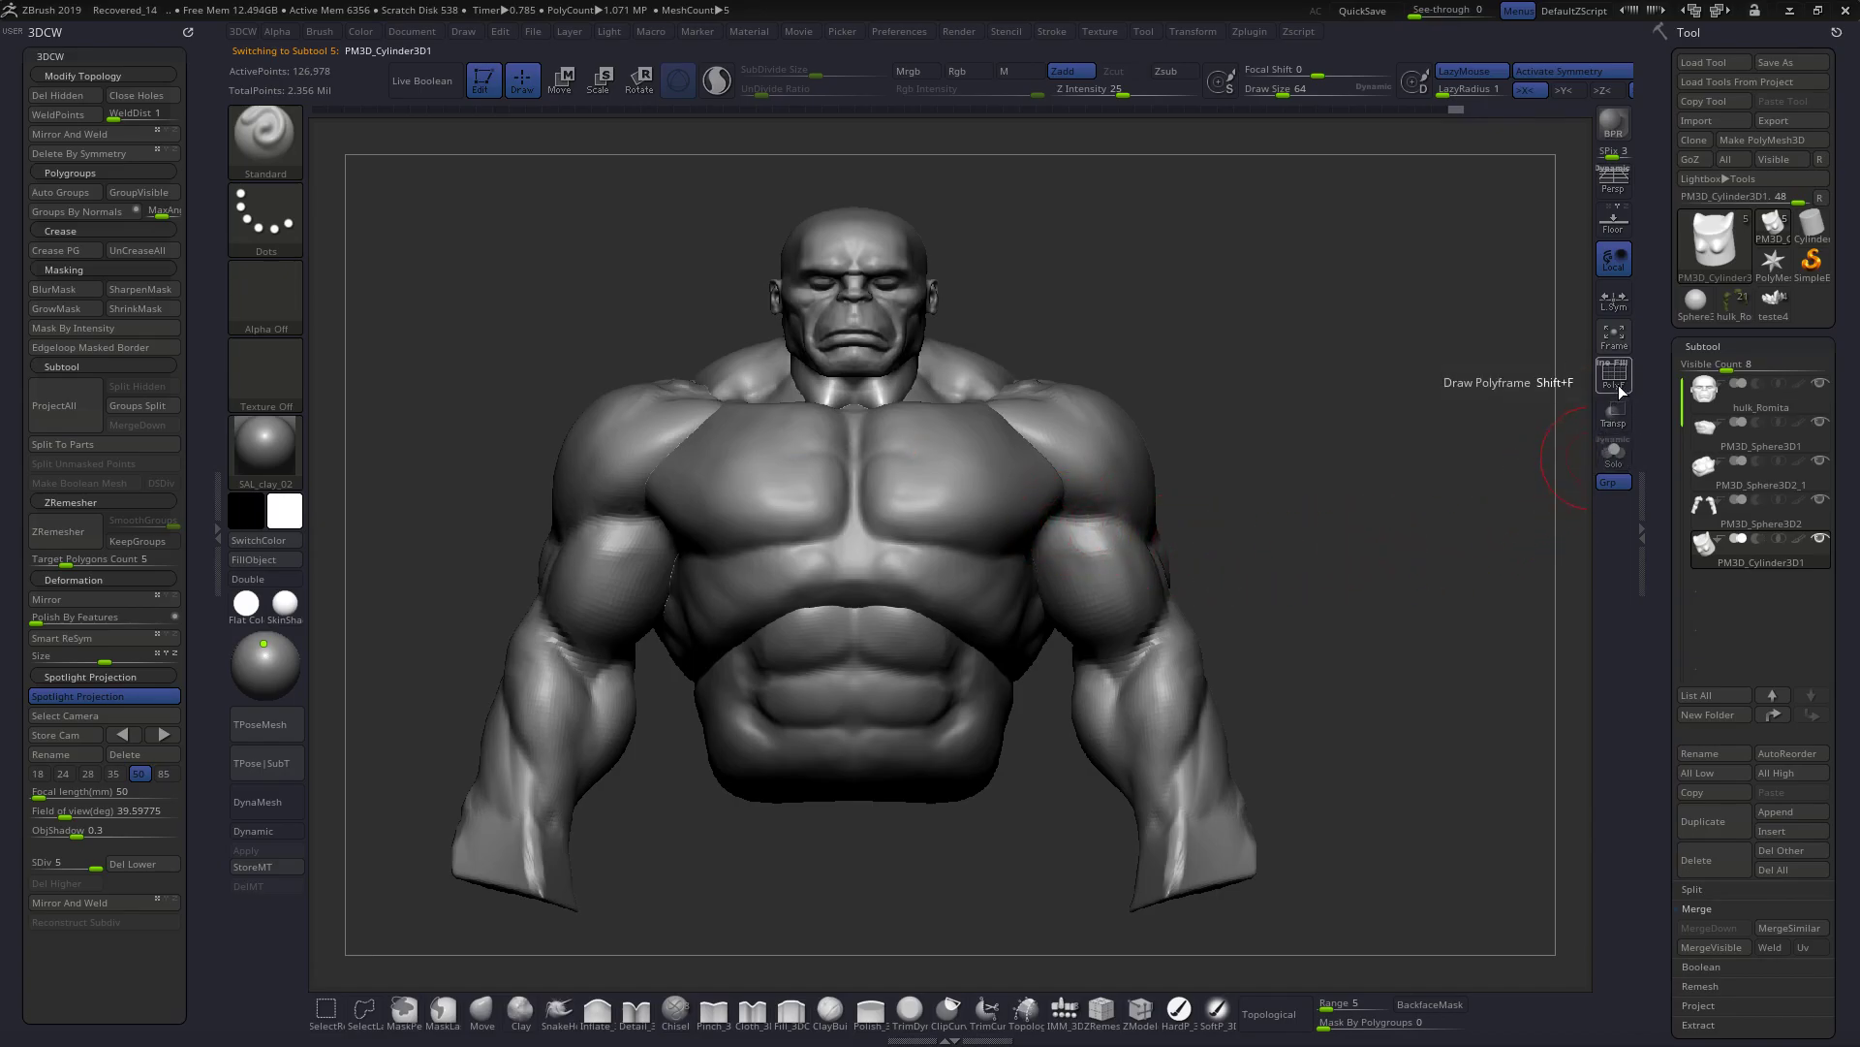
- Switch the active subtool between the arms, chest and abdomen, ending on the PM3D_Sphere3D2 arms
{"action": "left_click", "coordinate": [1127, 573], "text": "alt"}
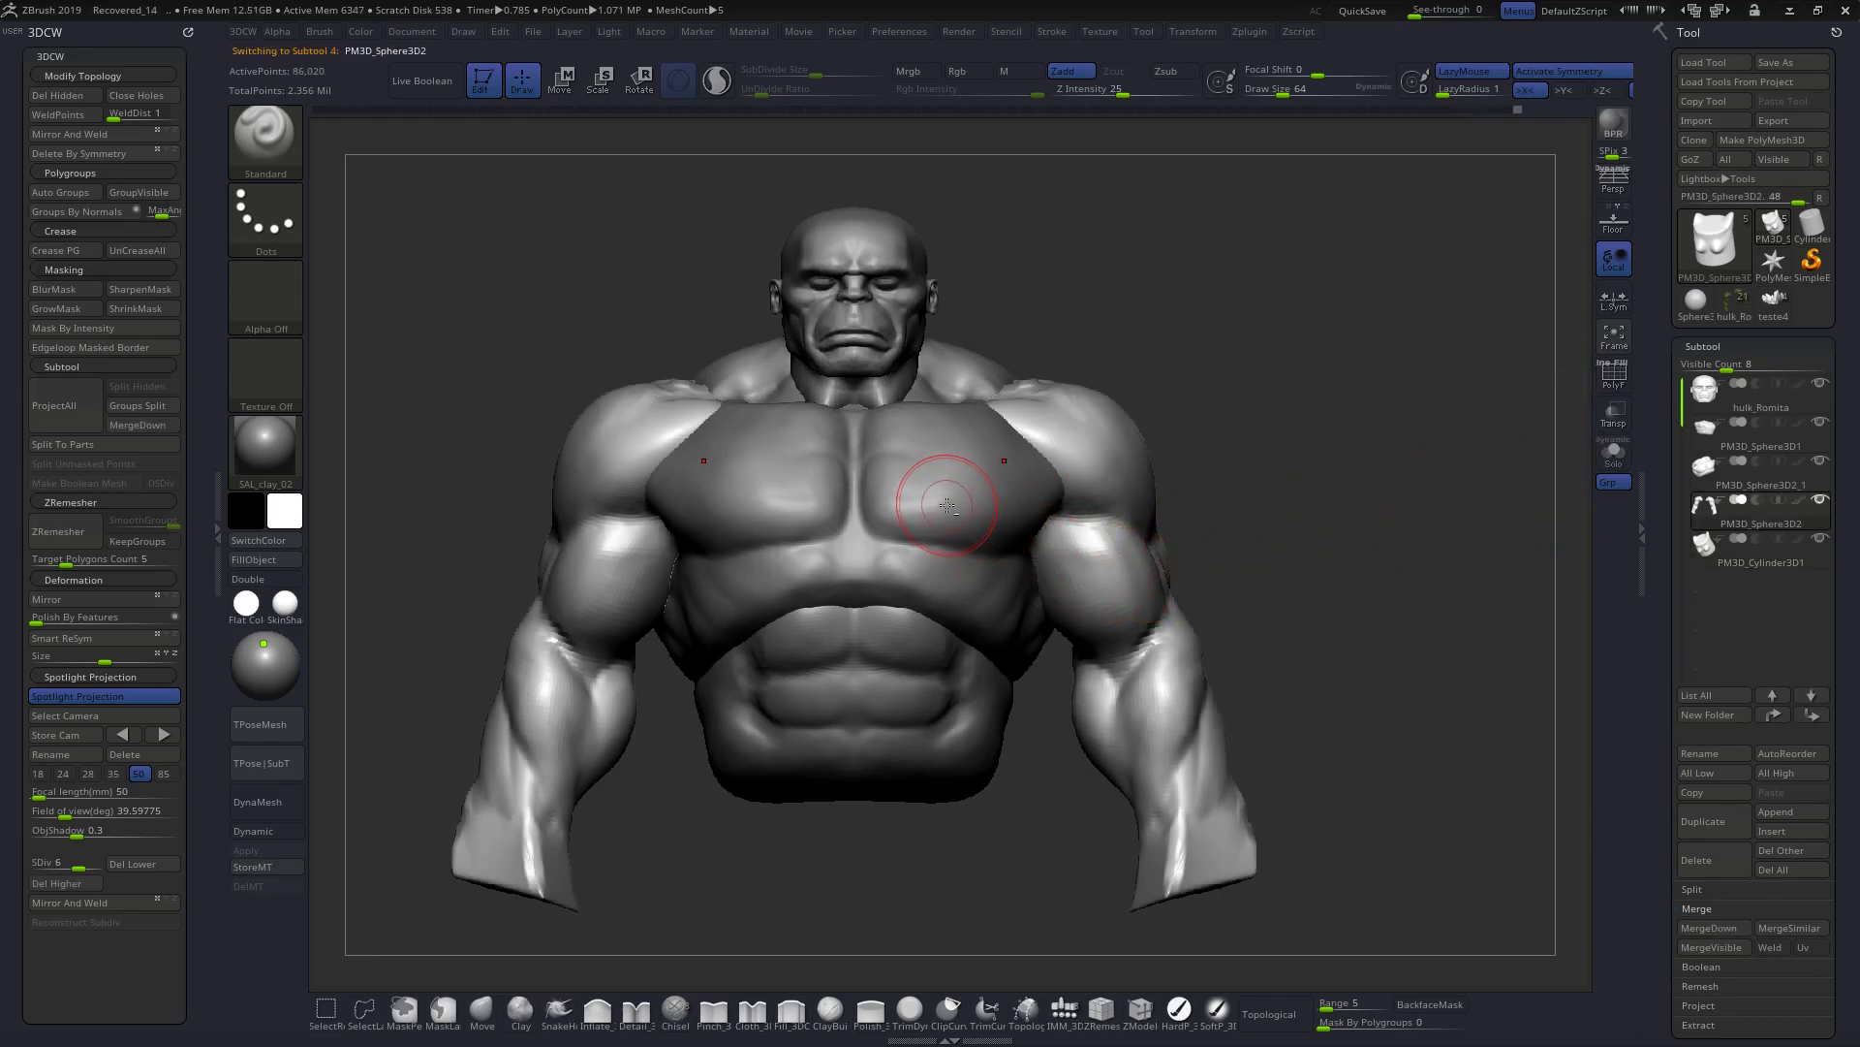
{"action": "left_click", "coordinate": [942, 488], "text": "alt"}
{"action": "left_click", "coordinate": [890, 698], "text": "alt"}
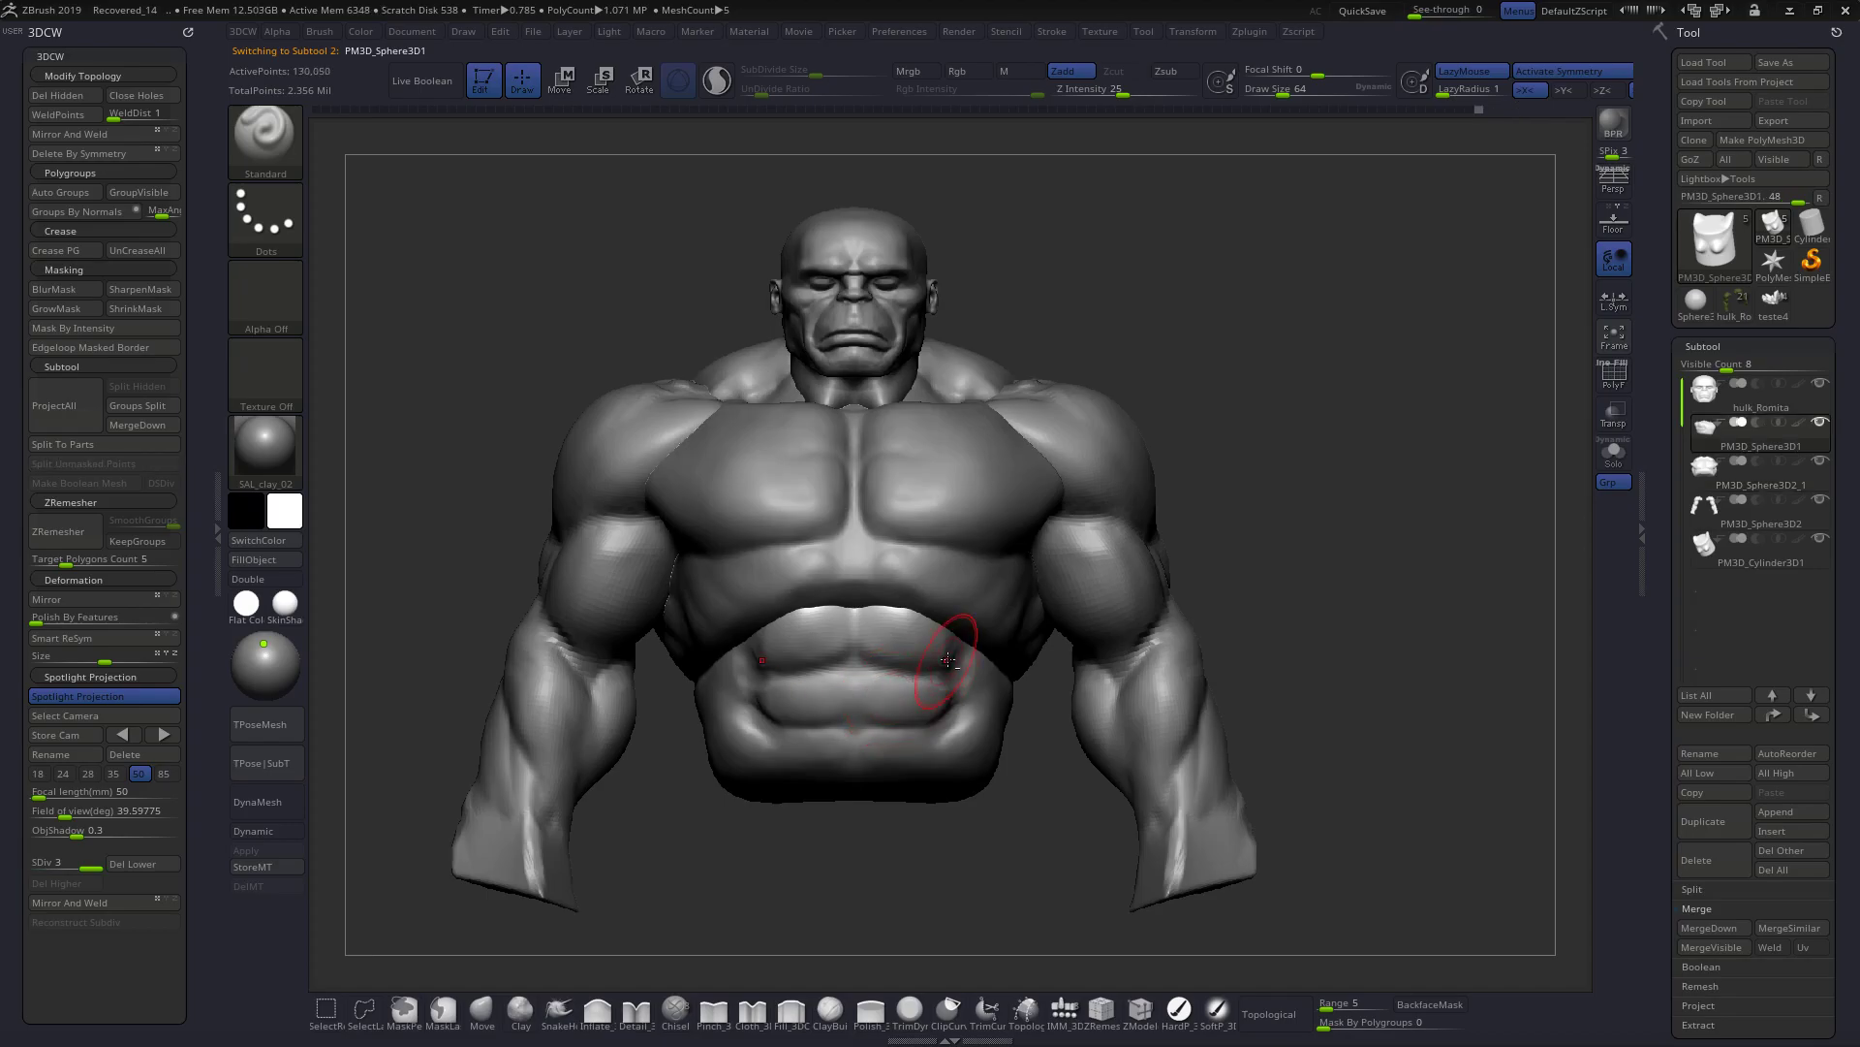
{"action": "left_click", "coordinate": [1087, 506], "text": "alt"}
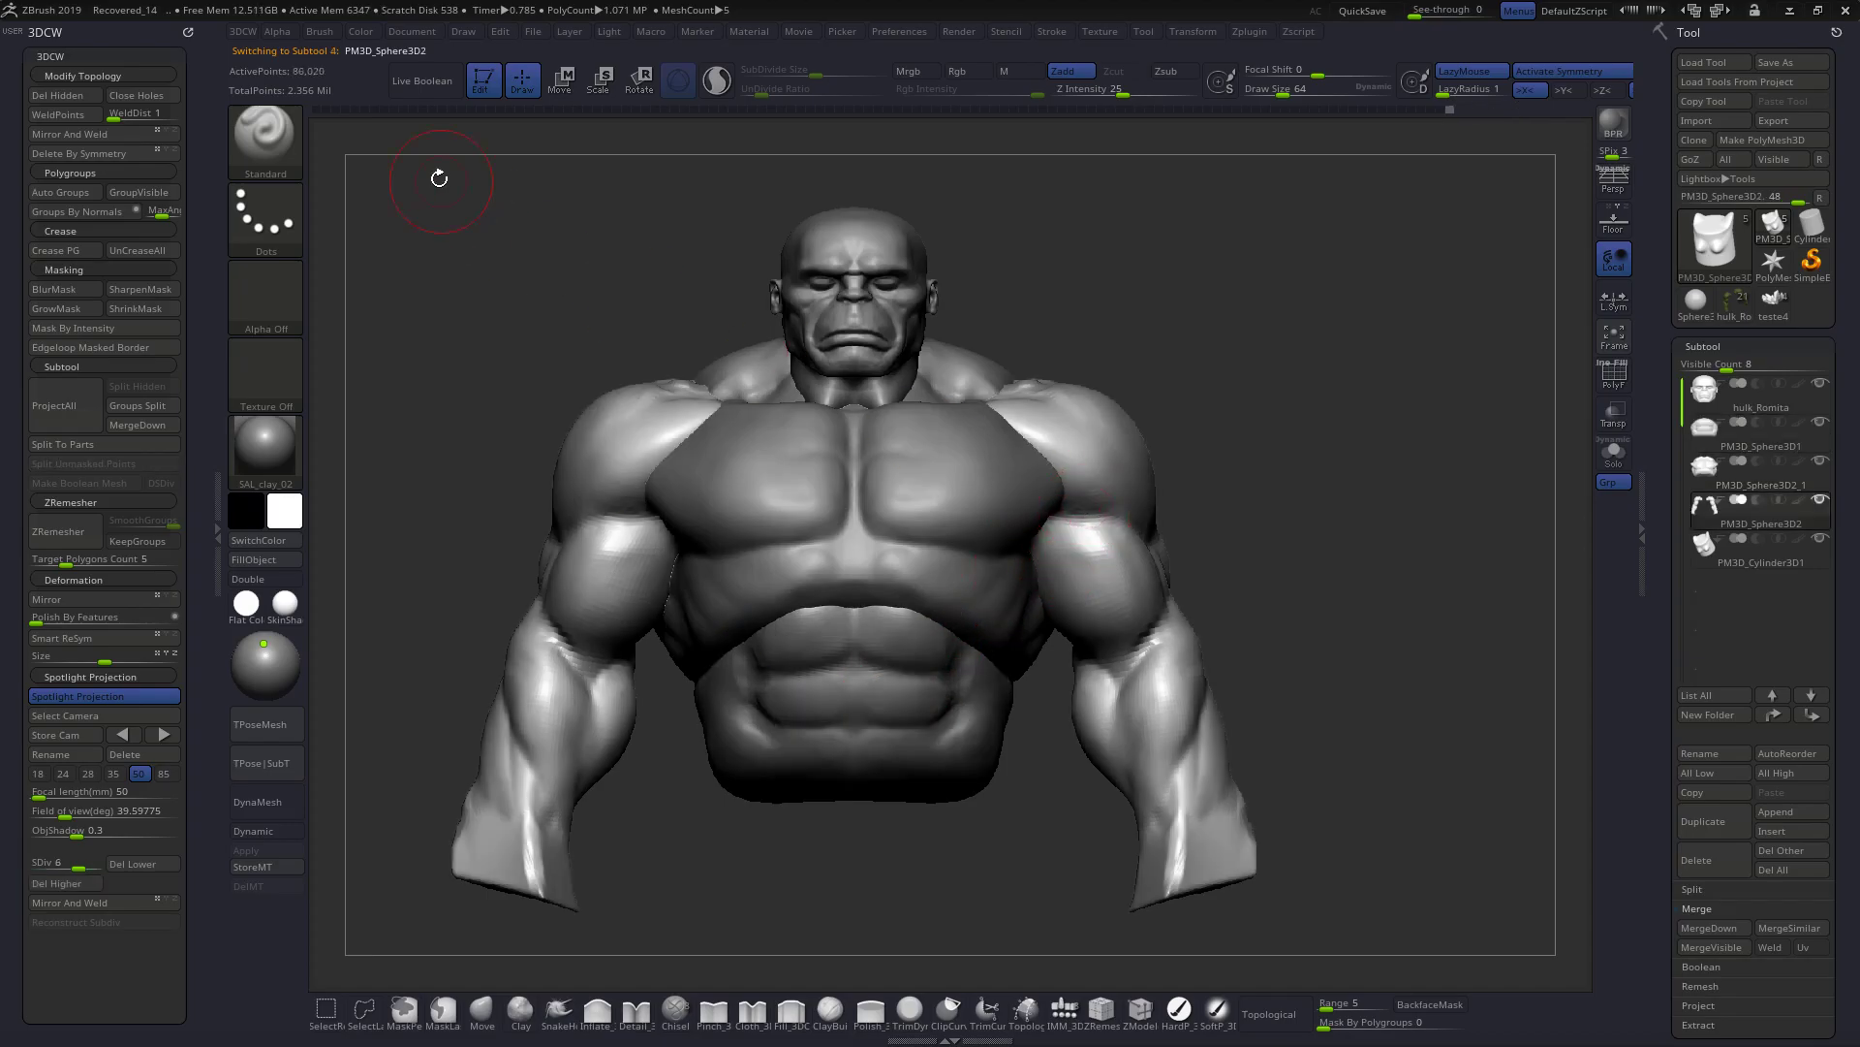
- Replace the gizmo with a Transpose Rotate line running from the shoulder to the elbow of the character's left arm
{"action": "left_click", "coordinate": [644, 85]}
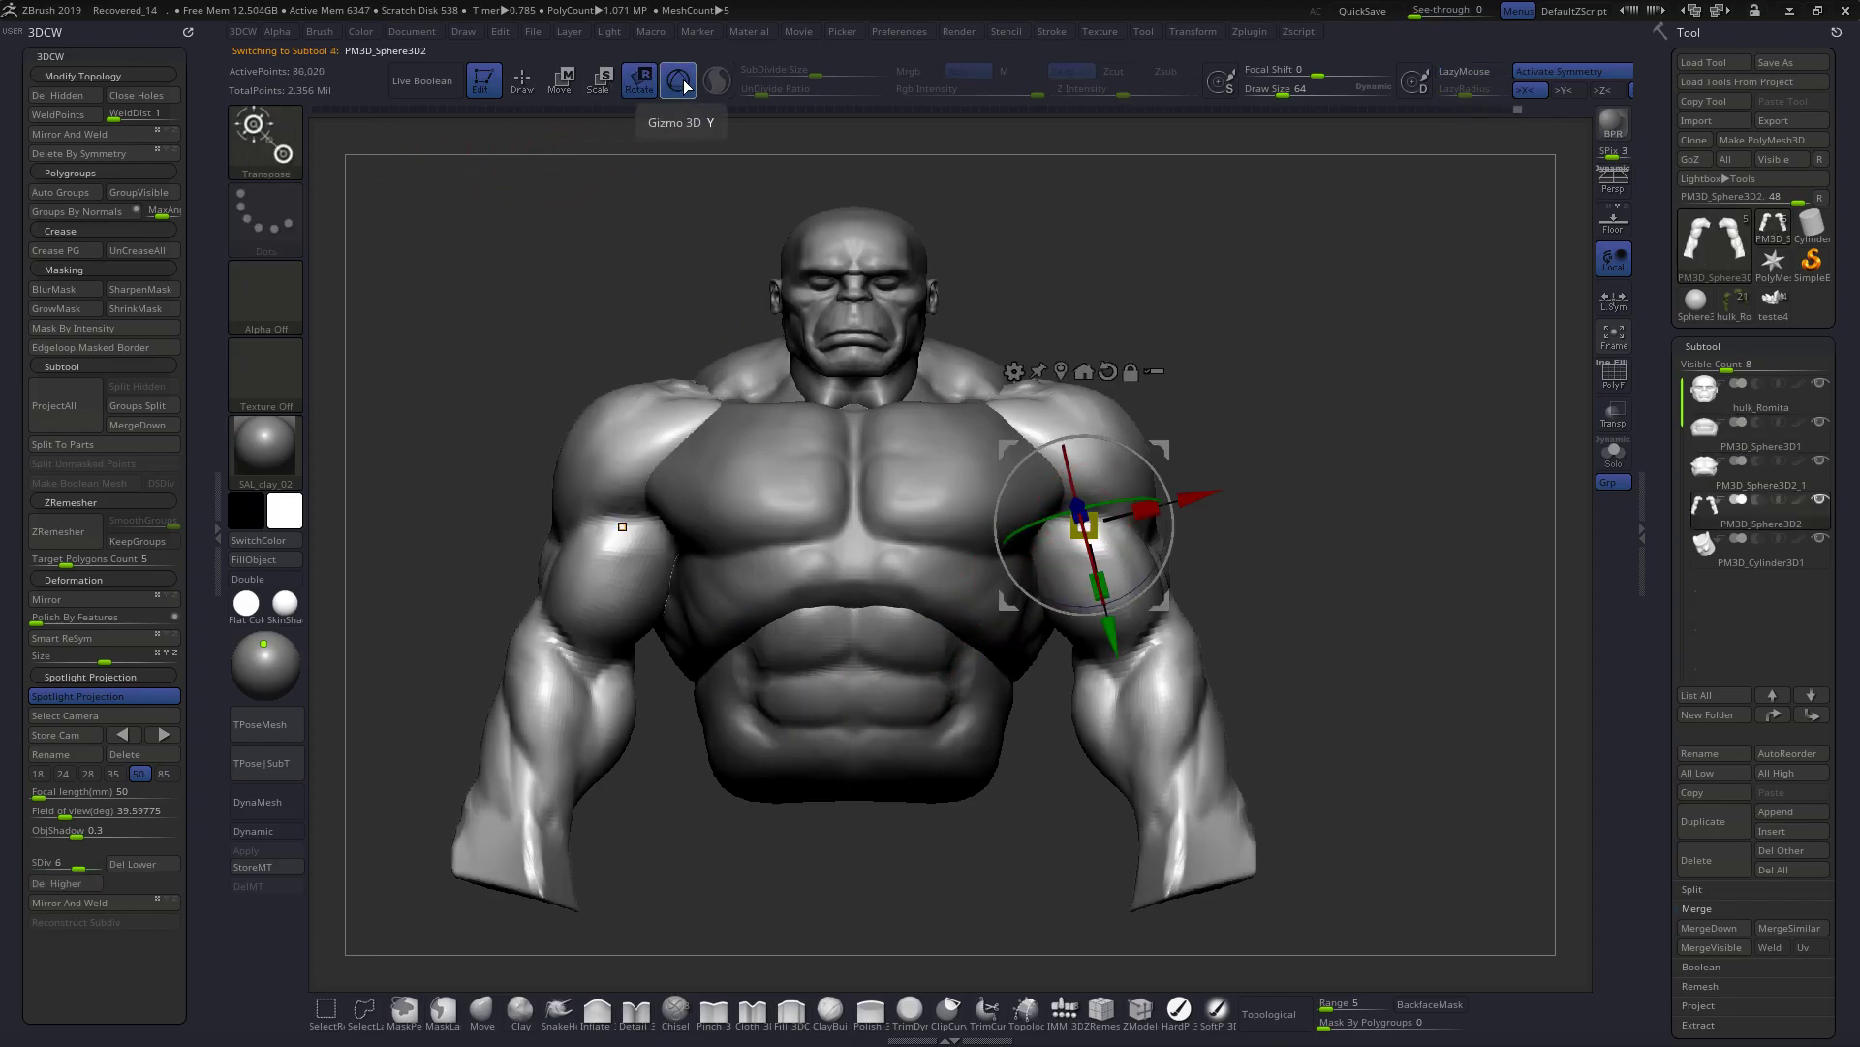
{"action": "key", "text": "y"}
{"action": "left_click_drag", "start_coordinate": [1067, 437], "coordinate": [1128, 663]}
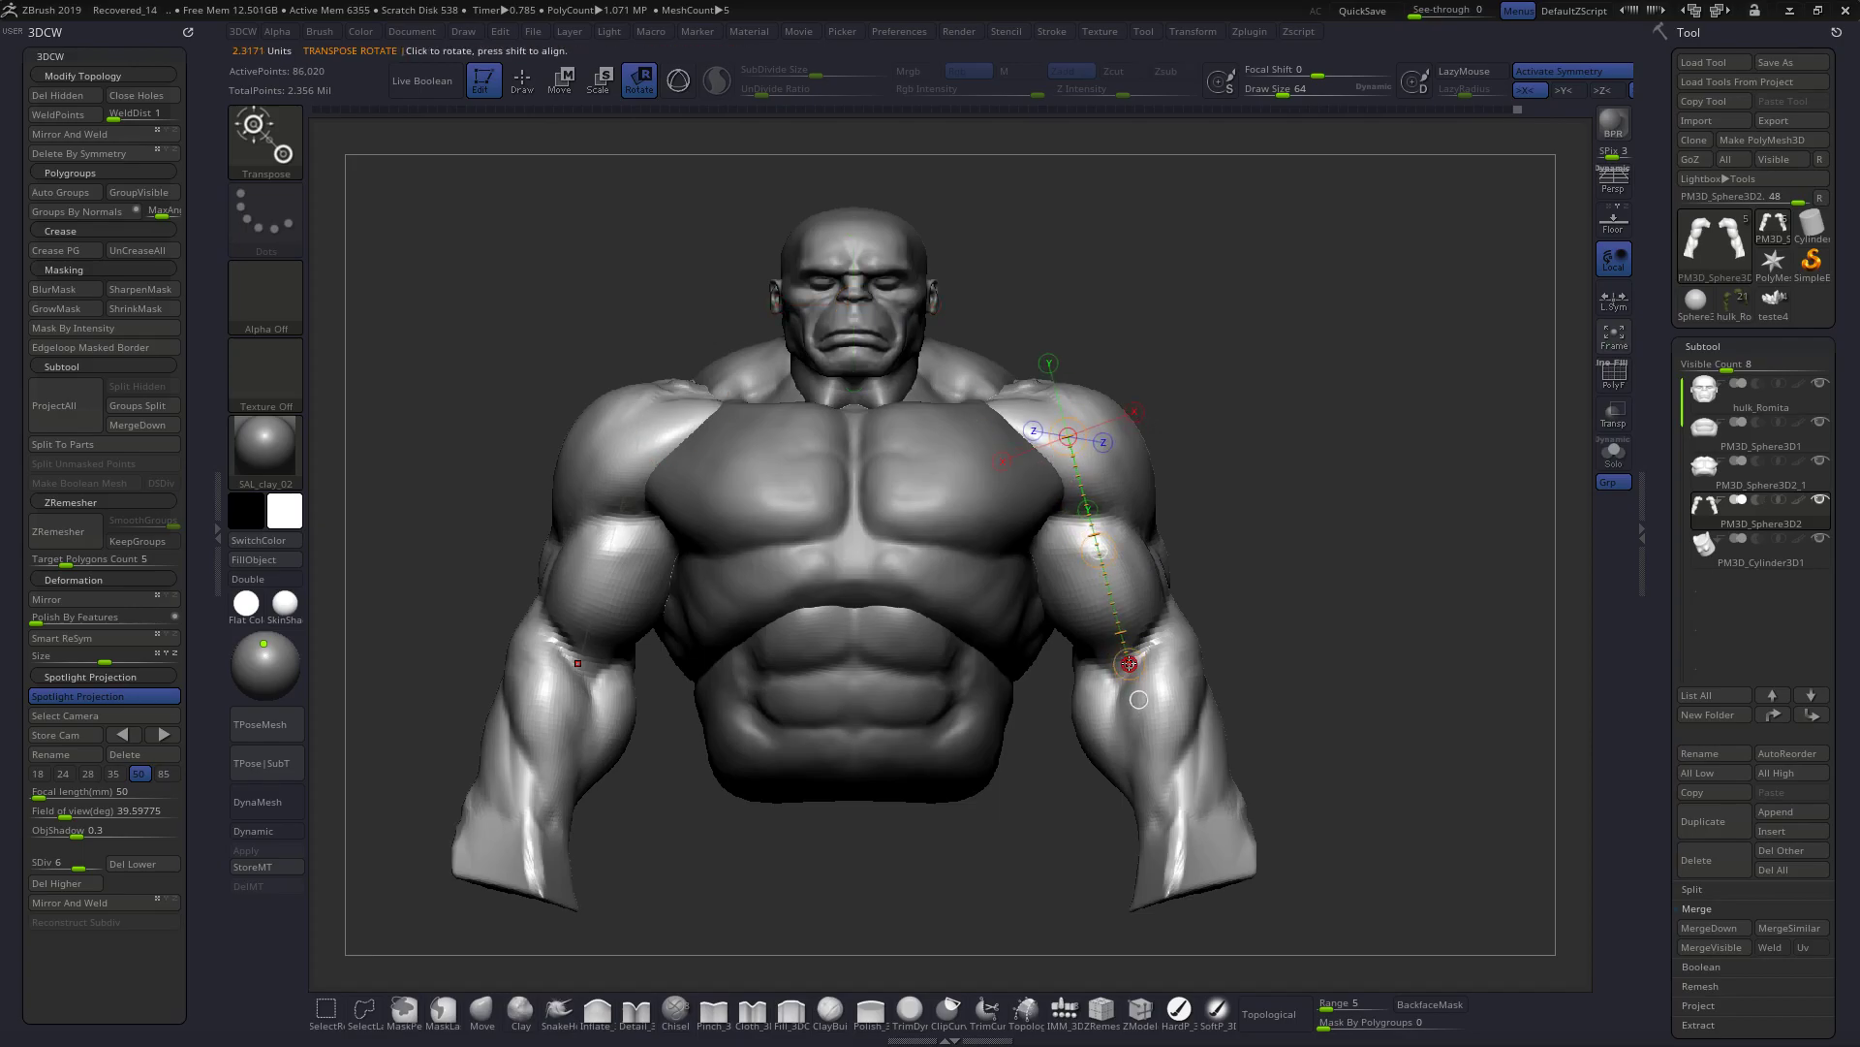
- With symmetry off, mask the character's right arm and try rotating the unmasked left arm, then undo the rotation
{"action": "key", "text": "x"}
{"action": "mouse_move", "coordinate": [404, 329]}
{"action": "left_mouse_down", "text": "ctrl"}
{"action": "mouse_move", "coordinate": [407, 538]}
{"action": "mouse_move", "coordinate": [581, 945]}
{"action": "mouse_move", "coordinate": [759, 959]}
{"action": "left_mouse_up", "text": "ctrl"}
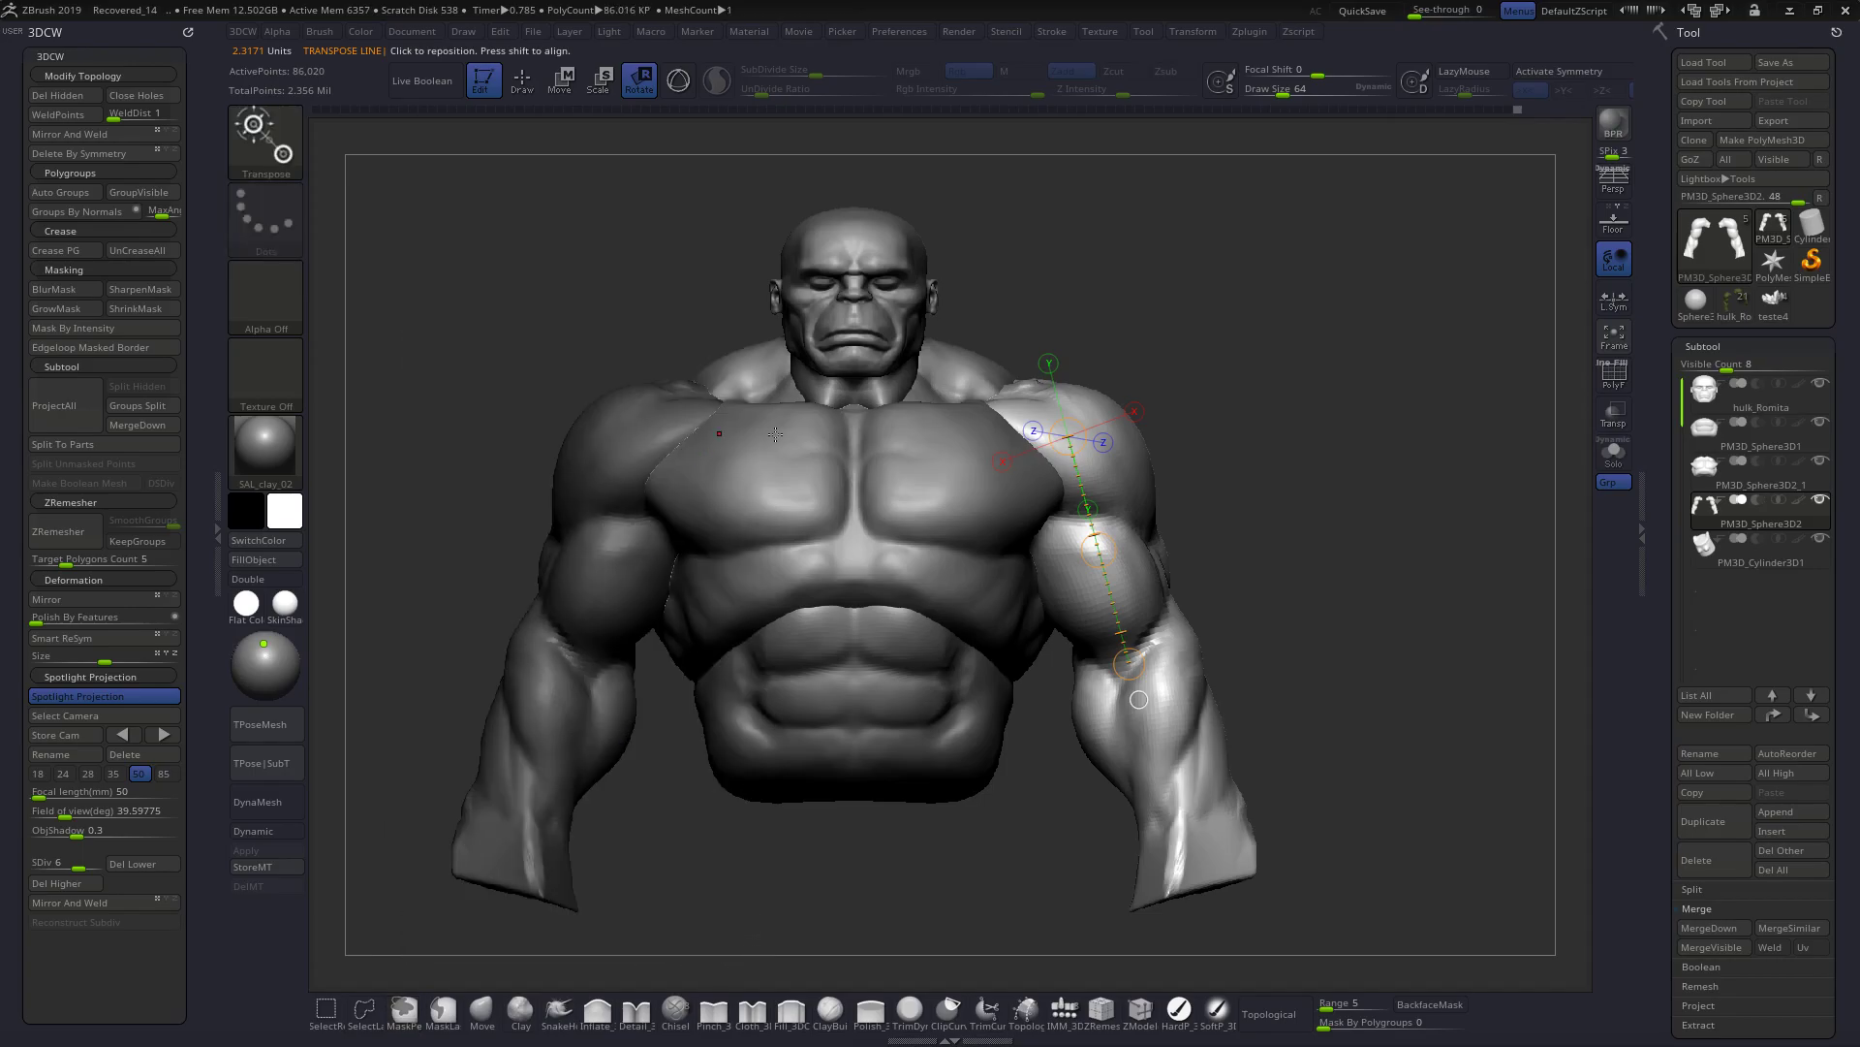
{"action": "mouse_move", "coordinate": [1129, 664]}
{"action": "left_mouse_down"}
{"action": "mouse_move", "coordinate": [1219, 599]}
{"action": "mouse_move", "coordinate": [1129, 664]}
{"action": "left_mouse_up"}
{"action": "key", "text": "ctrl+z"}
- Lay a Transpose Move line across the left shoulder in side view and shift the unmasked arm downward
{"action": "left_click_drag", "start_coordinate": [1327, 645], "coordinate": [1226, 609]}
{"action": "left_click", "coordinate": [562, 89]}
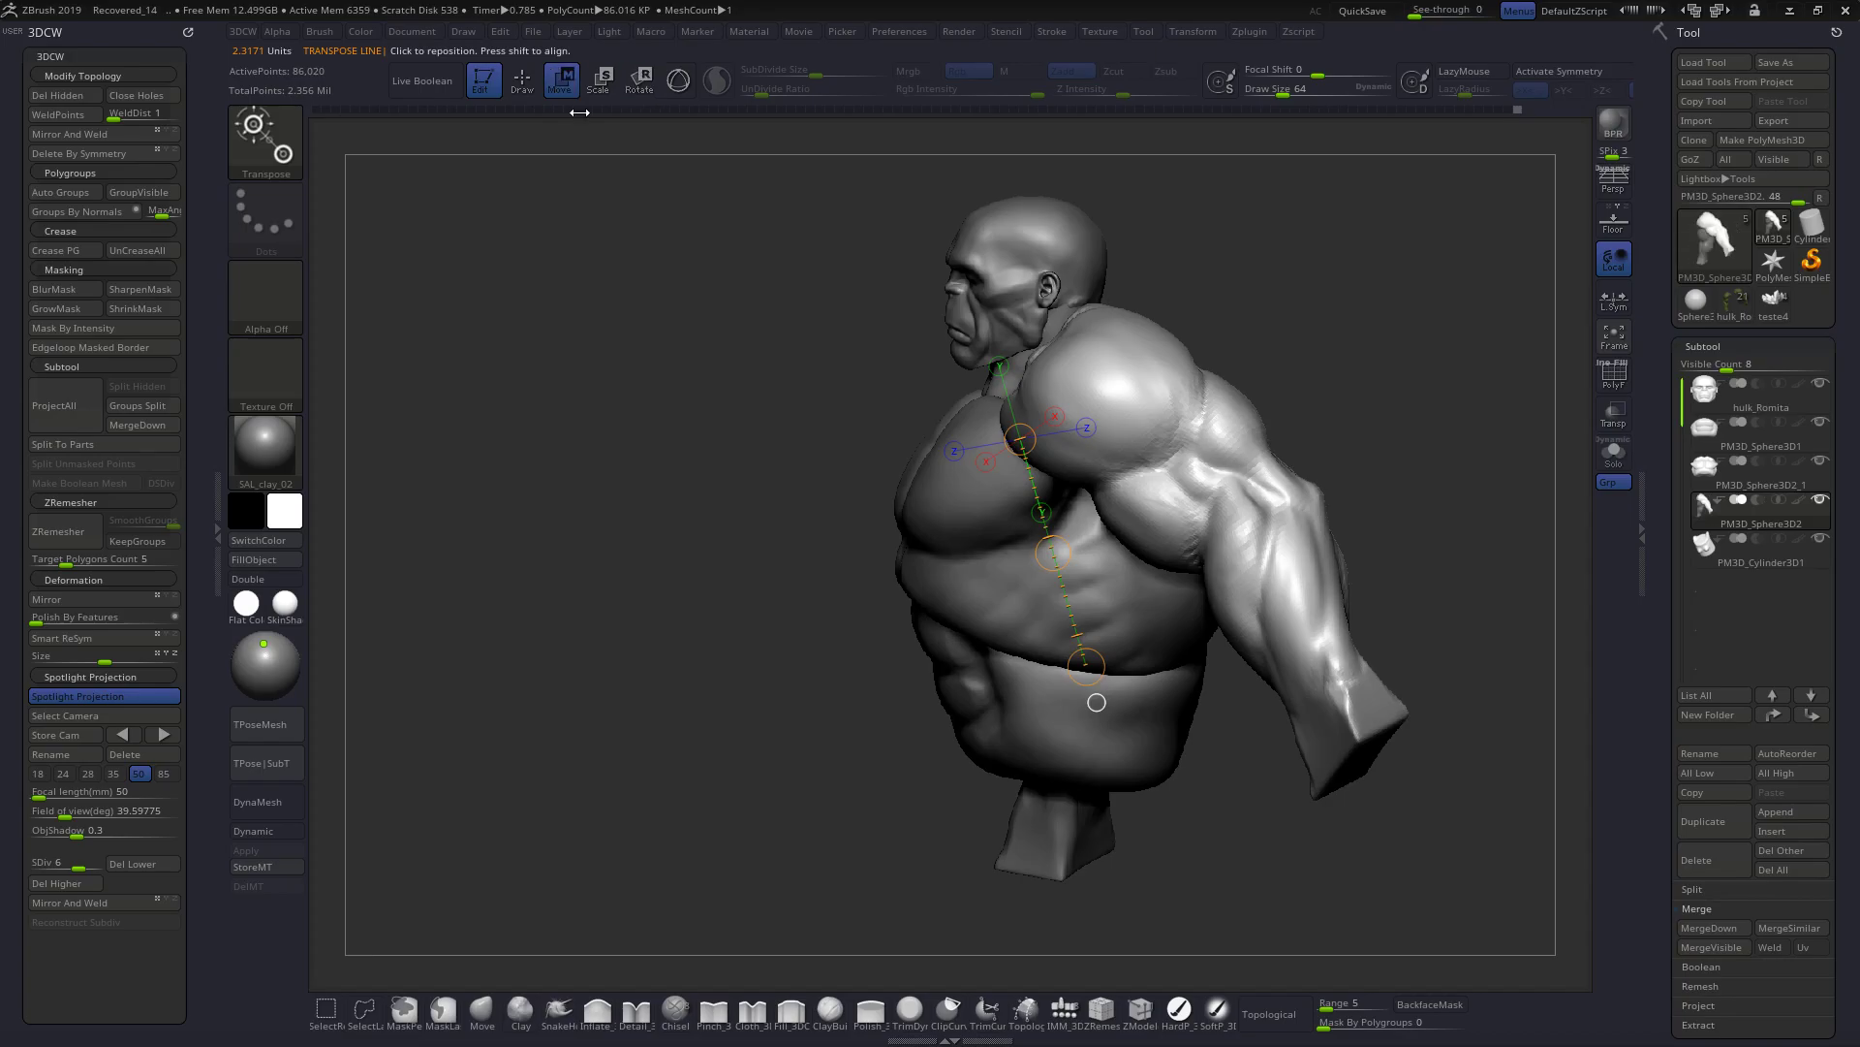
{"action": "left_click_drag", "start_coordinate": [1095, 383], "coordinate": [1218, 501]}
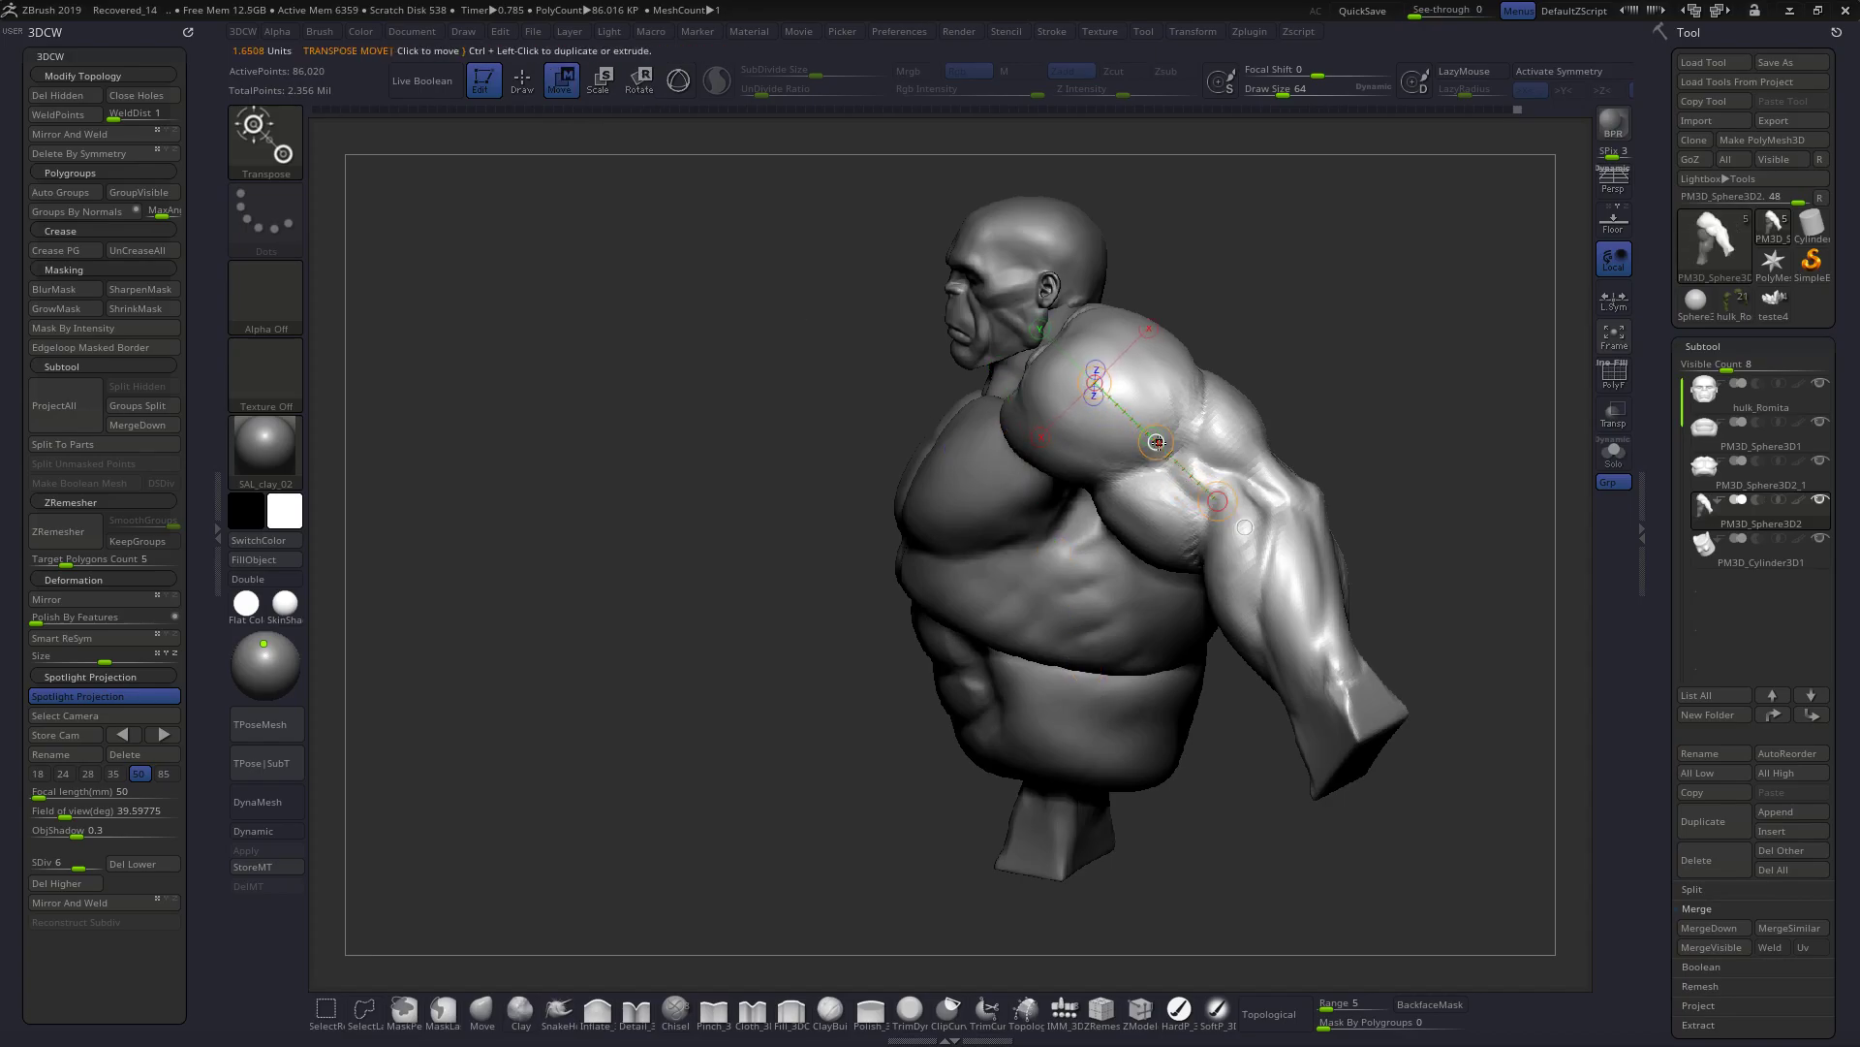
{"action": "left_click_drag", "start_coordinate": [1156, 442], "coordinate": [1192, 513]}
{"action": "mouse_move", "coordinate": [843, 514]}
{"action": "left_mouse_down"}
{"action": "mouse_move", "coordinate": [1139, 521]}
{"action": "mouse_move", "coordinate": [853, 513]}
{"action": "left_mouse_up"}
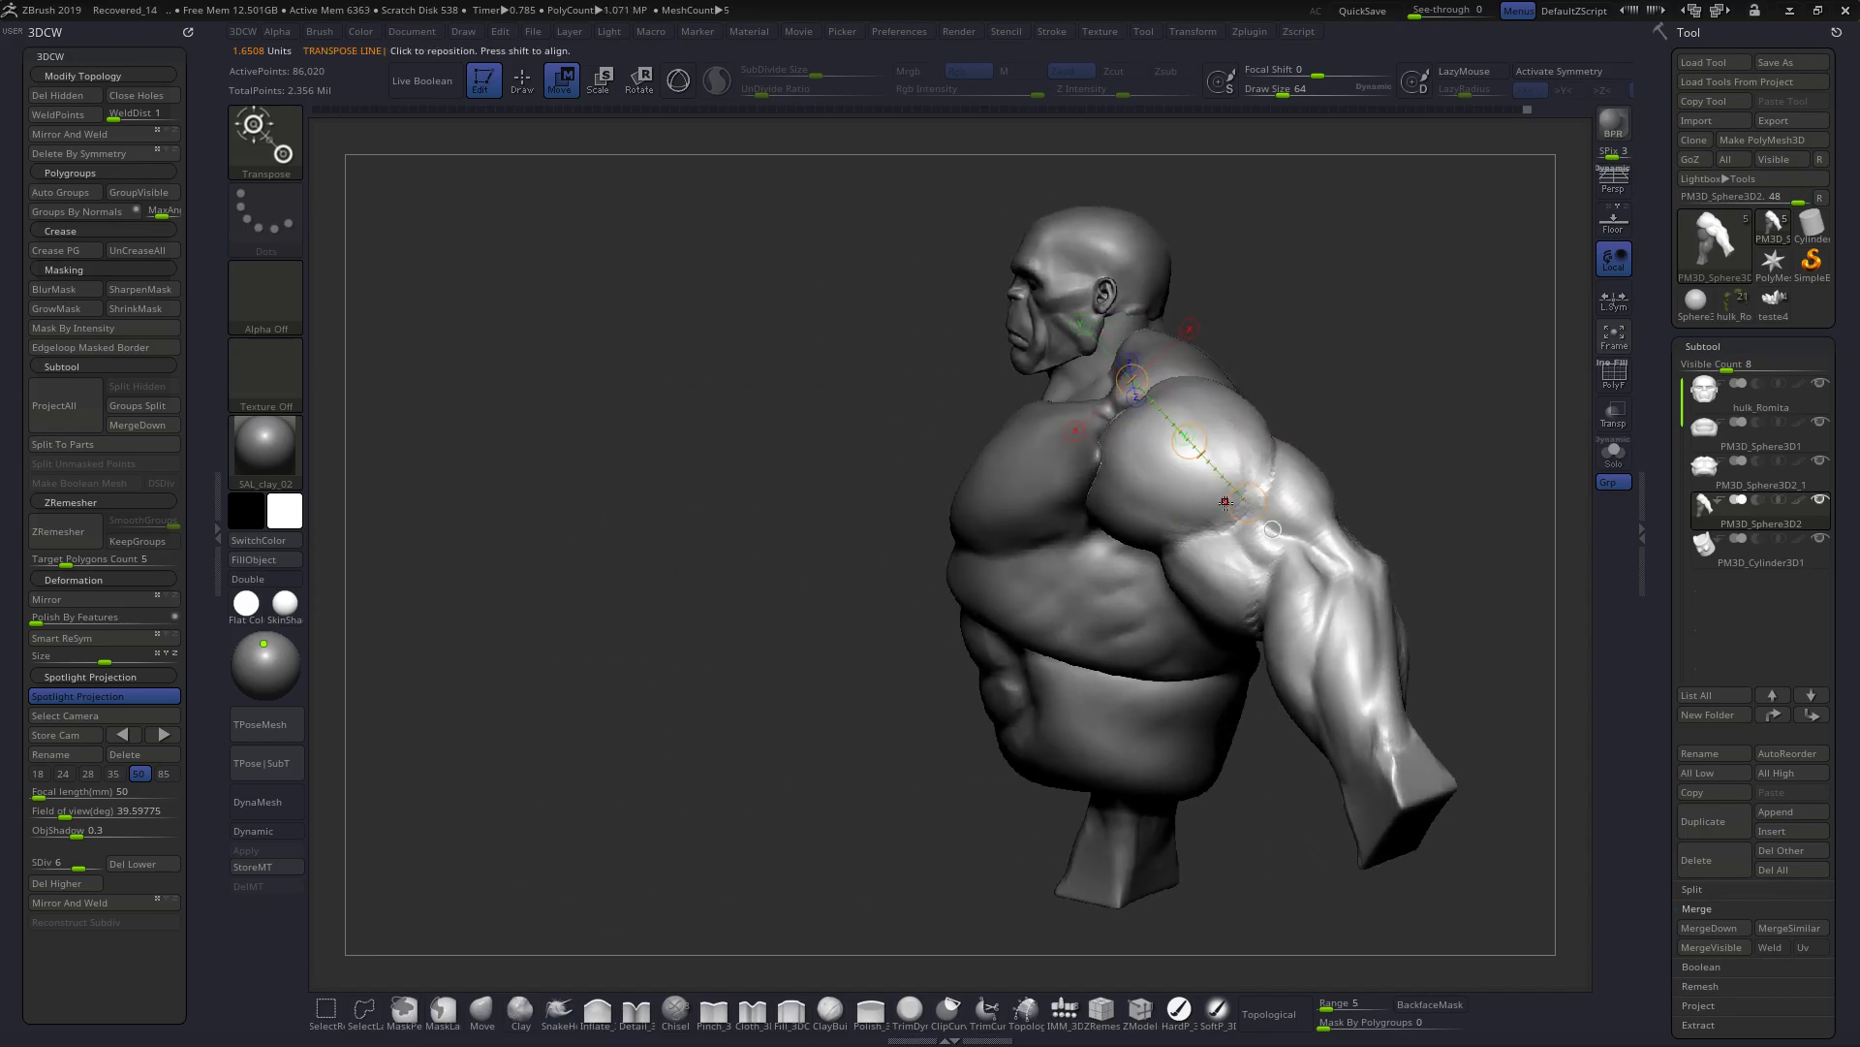
- Undo the last two changes to the character's left arm and redo them to compare its position, ending in front view
{"action": "key", "text": "ctrl+z"}
{"action": "key", "text": "ctrl+z"}
{"action": "key", "text": "ctrl+shift+z"}
{"action": "key", "text": "ctrl+shift+z"}
{"action": "mouse_move", "coordinate": [834, 526]}
{"action": "left_mouse_down"}
{"action": "mouse_move", "coordinate": [1102, 532]}
{"action": "mouse_move", "coordinate": [970, 525]}
{"action": "left_mouse_up"}
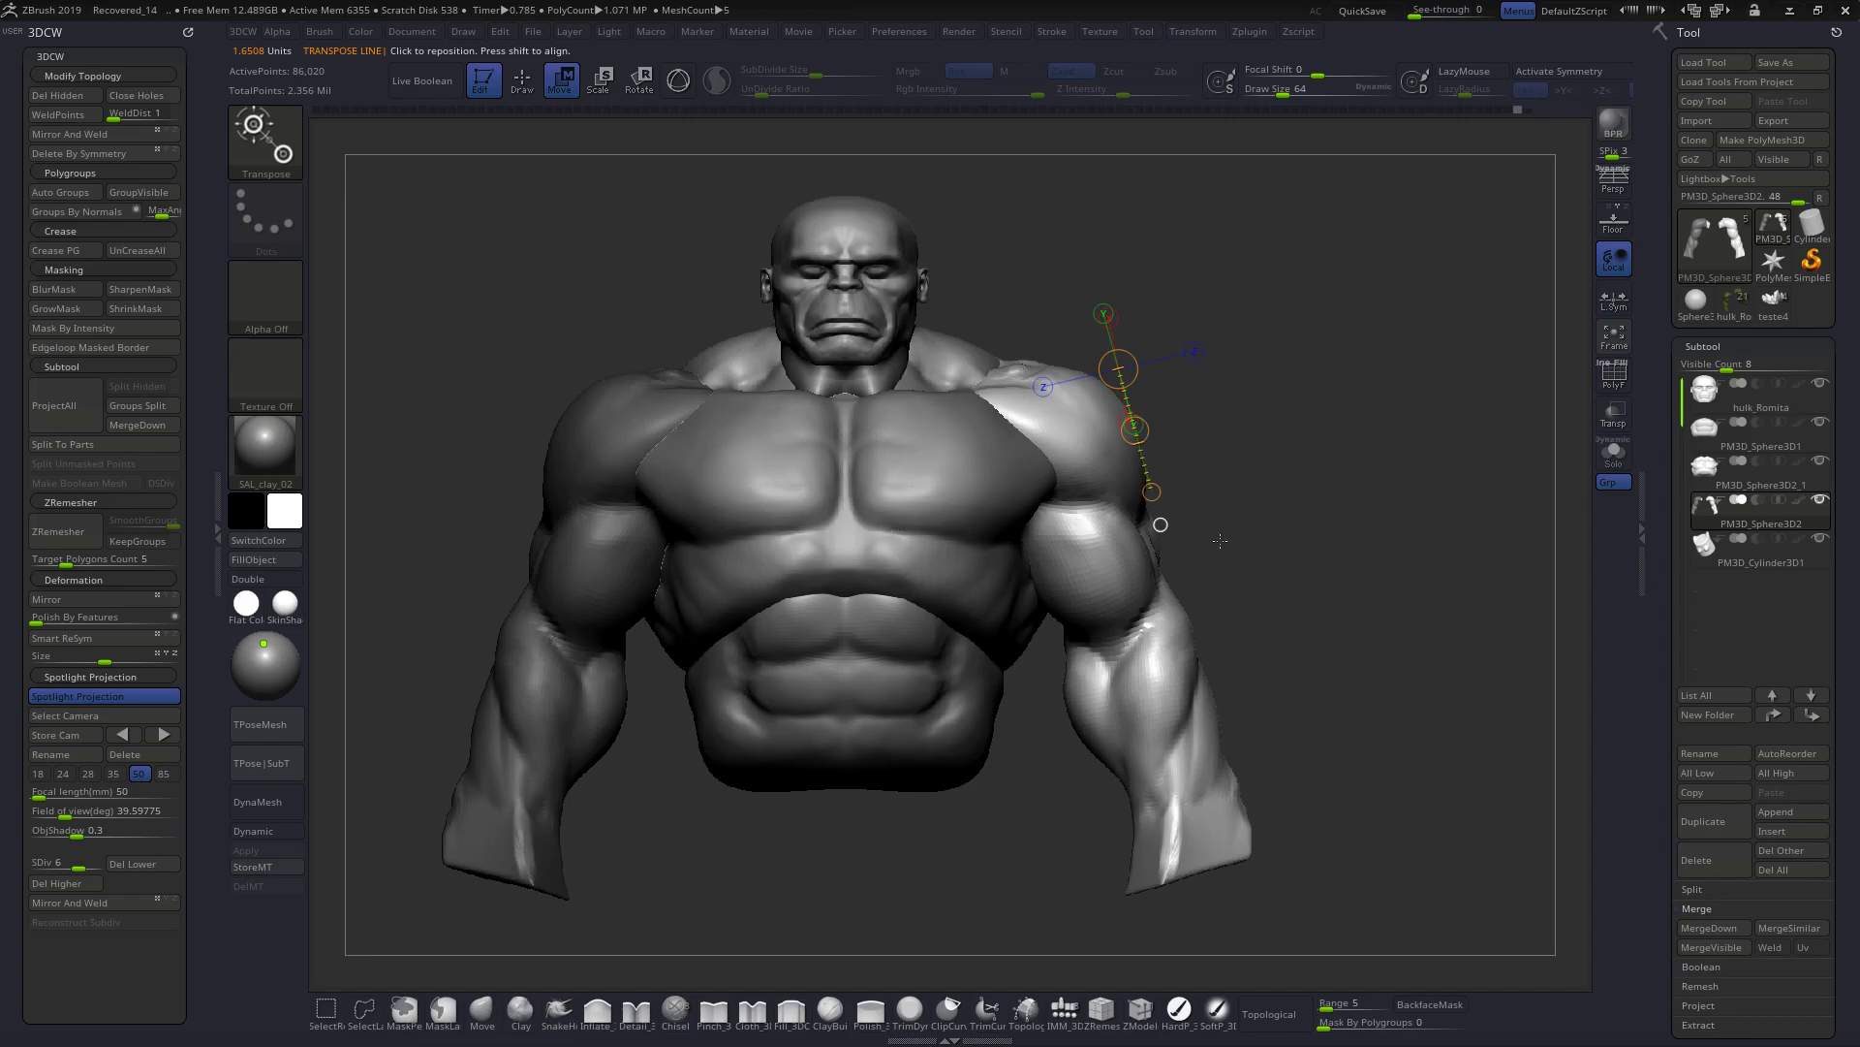
- Switch to the coloured full-body Hulk tool and turn off polypaint display across its visible subtools
{"action": "left_click", "coordinate": [1740, 306]}
{"action": "right_click_drag", "start_coordinate": [1304, 592], "coordinate": [1219, 535], "text": "ctrl"}
{"action": "right_click_drag", "start_coordinate": [1124, 624], "coordinate": [1149, 510], "text": "alt"}
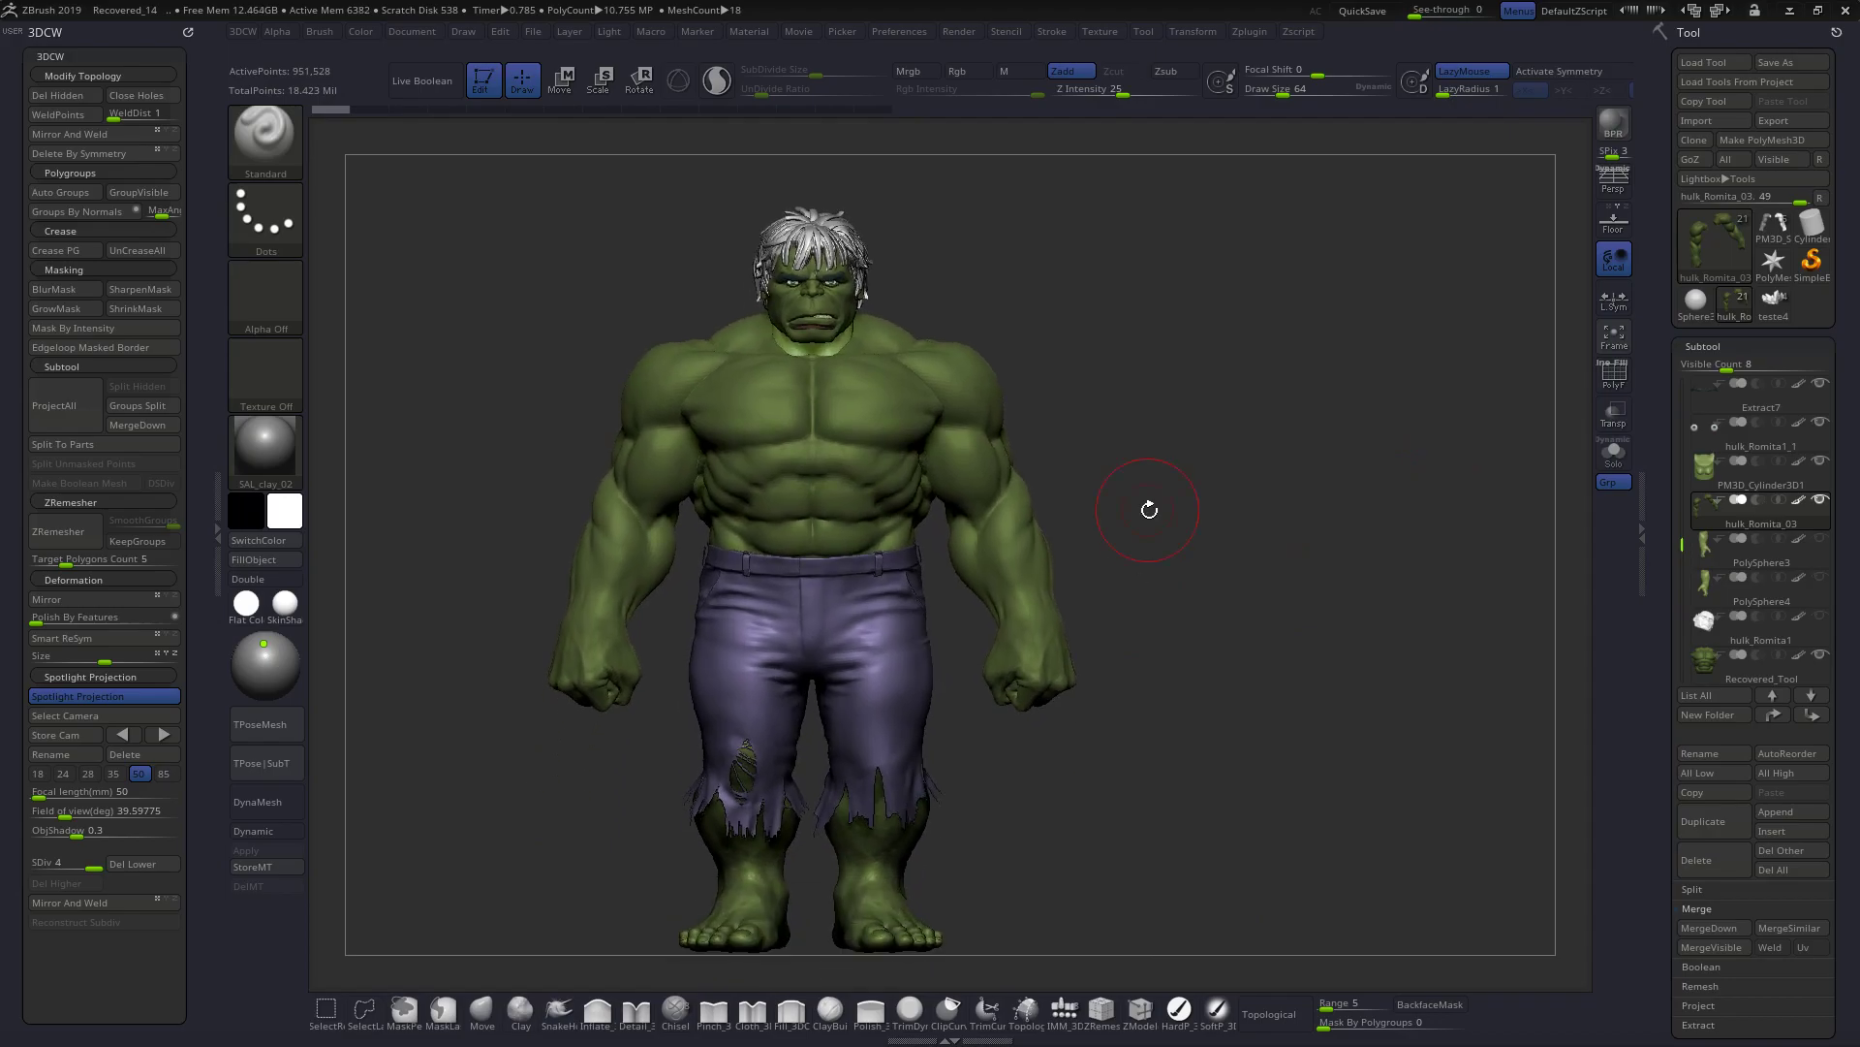
{"action": "right_click_drag", "start_coordinate": [978, 529], "coordinate": [802, 380]}
{"action": "left_click", "coordinate": [1801, 502], "text": "shift"}
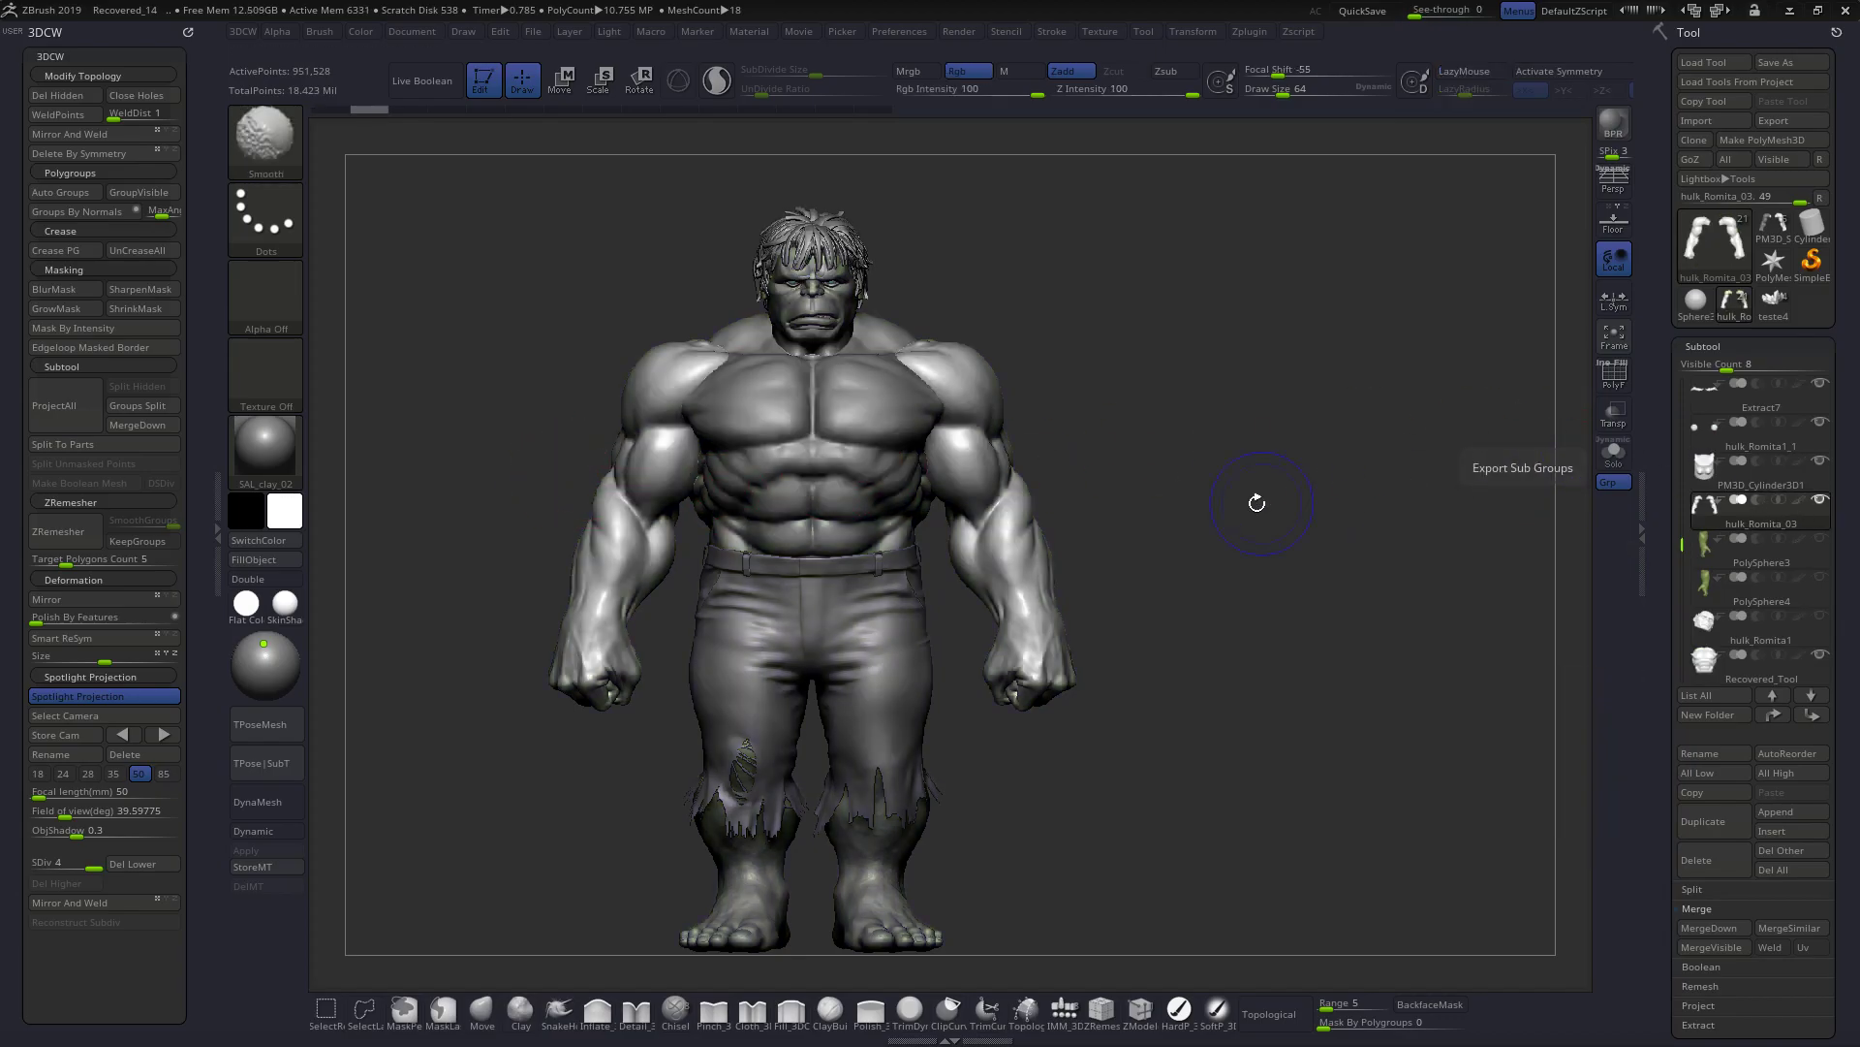
{"action": "mouse_move", "coordinate": [955, 448]}
{"action": "right_mouse_down"}
{"action": "mouse_move", "coordinate": [874, 483]}
{"action": "mouse_move", "coordinate": [829, 467]}
{"action": "mouse_move", "coordinate": [1133, 439]}
{"action": "mouse_move", "coordinate": [1164, 411]}
{"action": "right_mouse_up"}
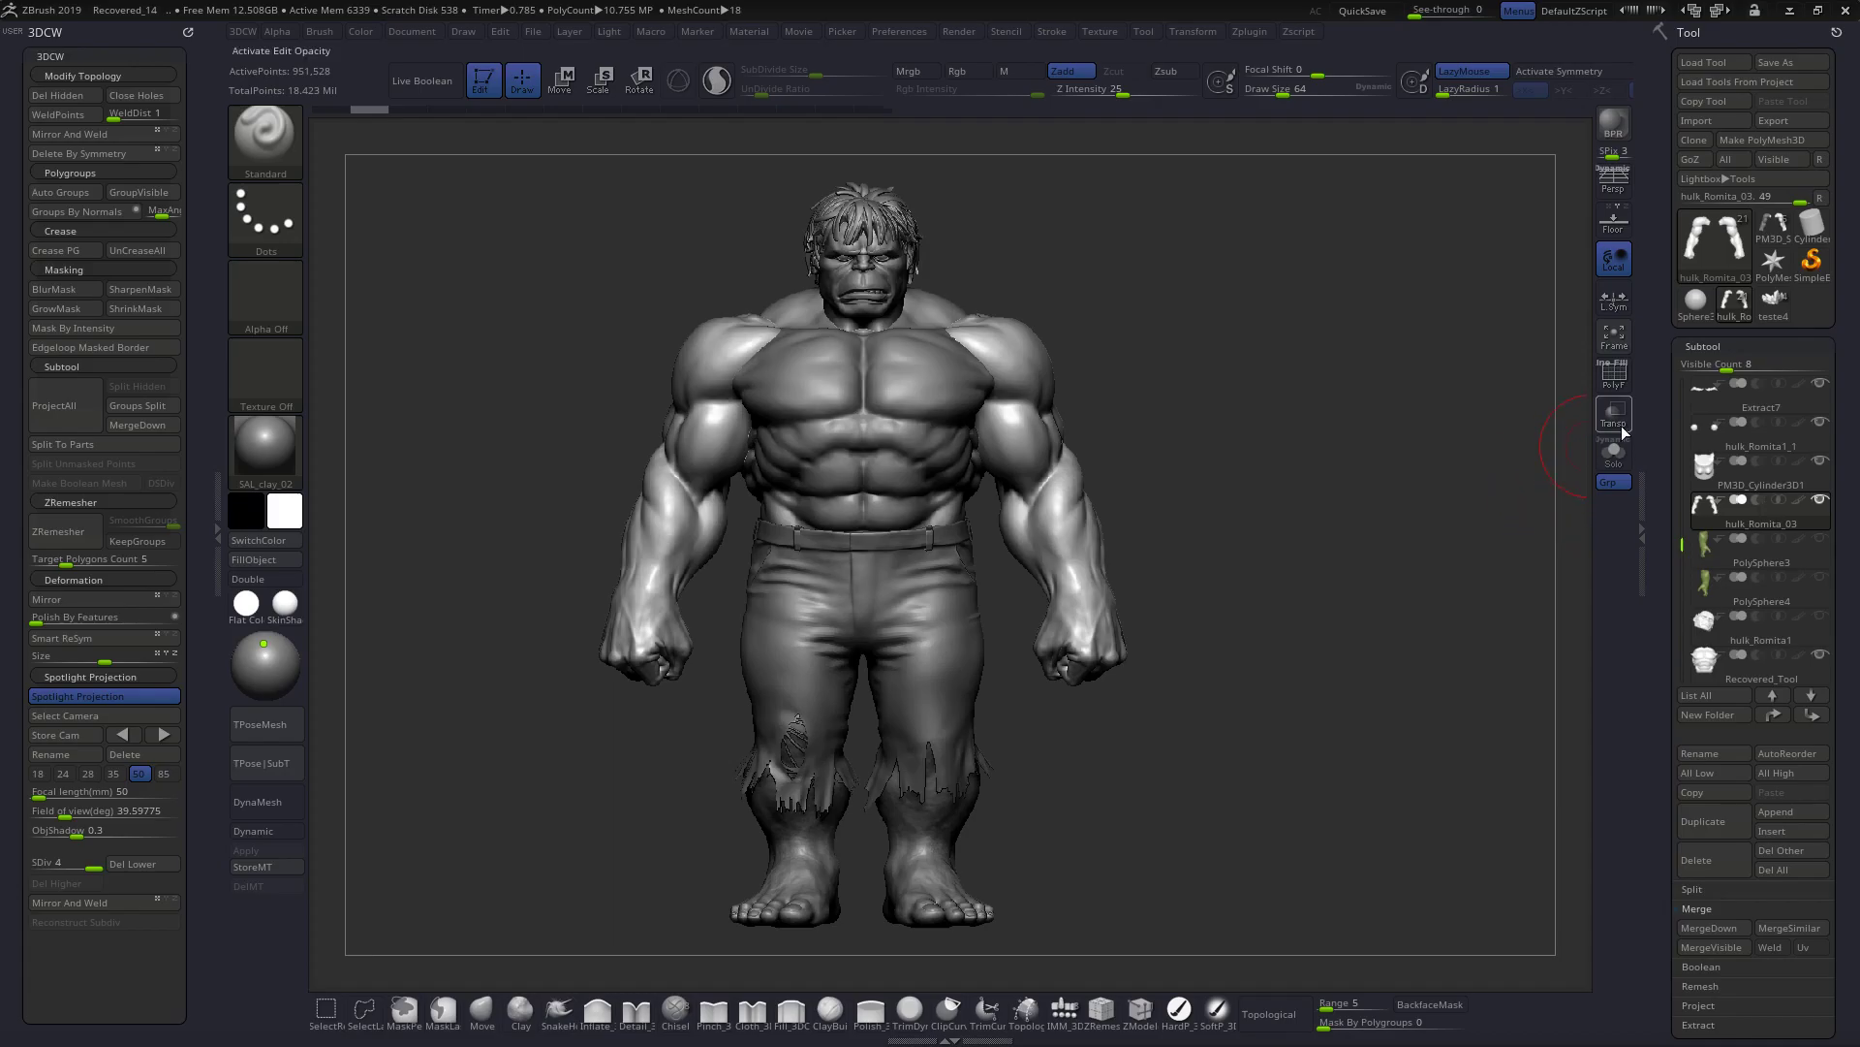
- Switch to the teste4 tool and examine the posed Hulk's anatomy and rock base close up and from several sides
{"action": "left_click", "coordinate": [1777, 310]}
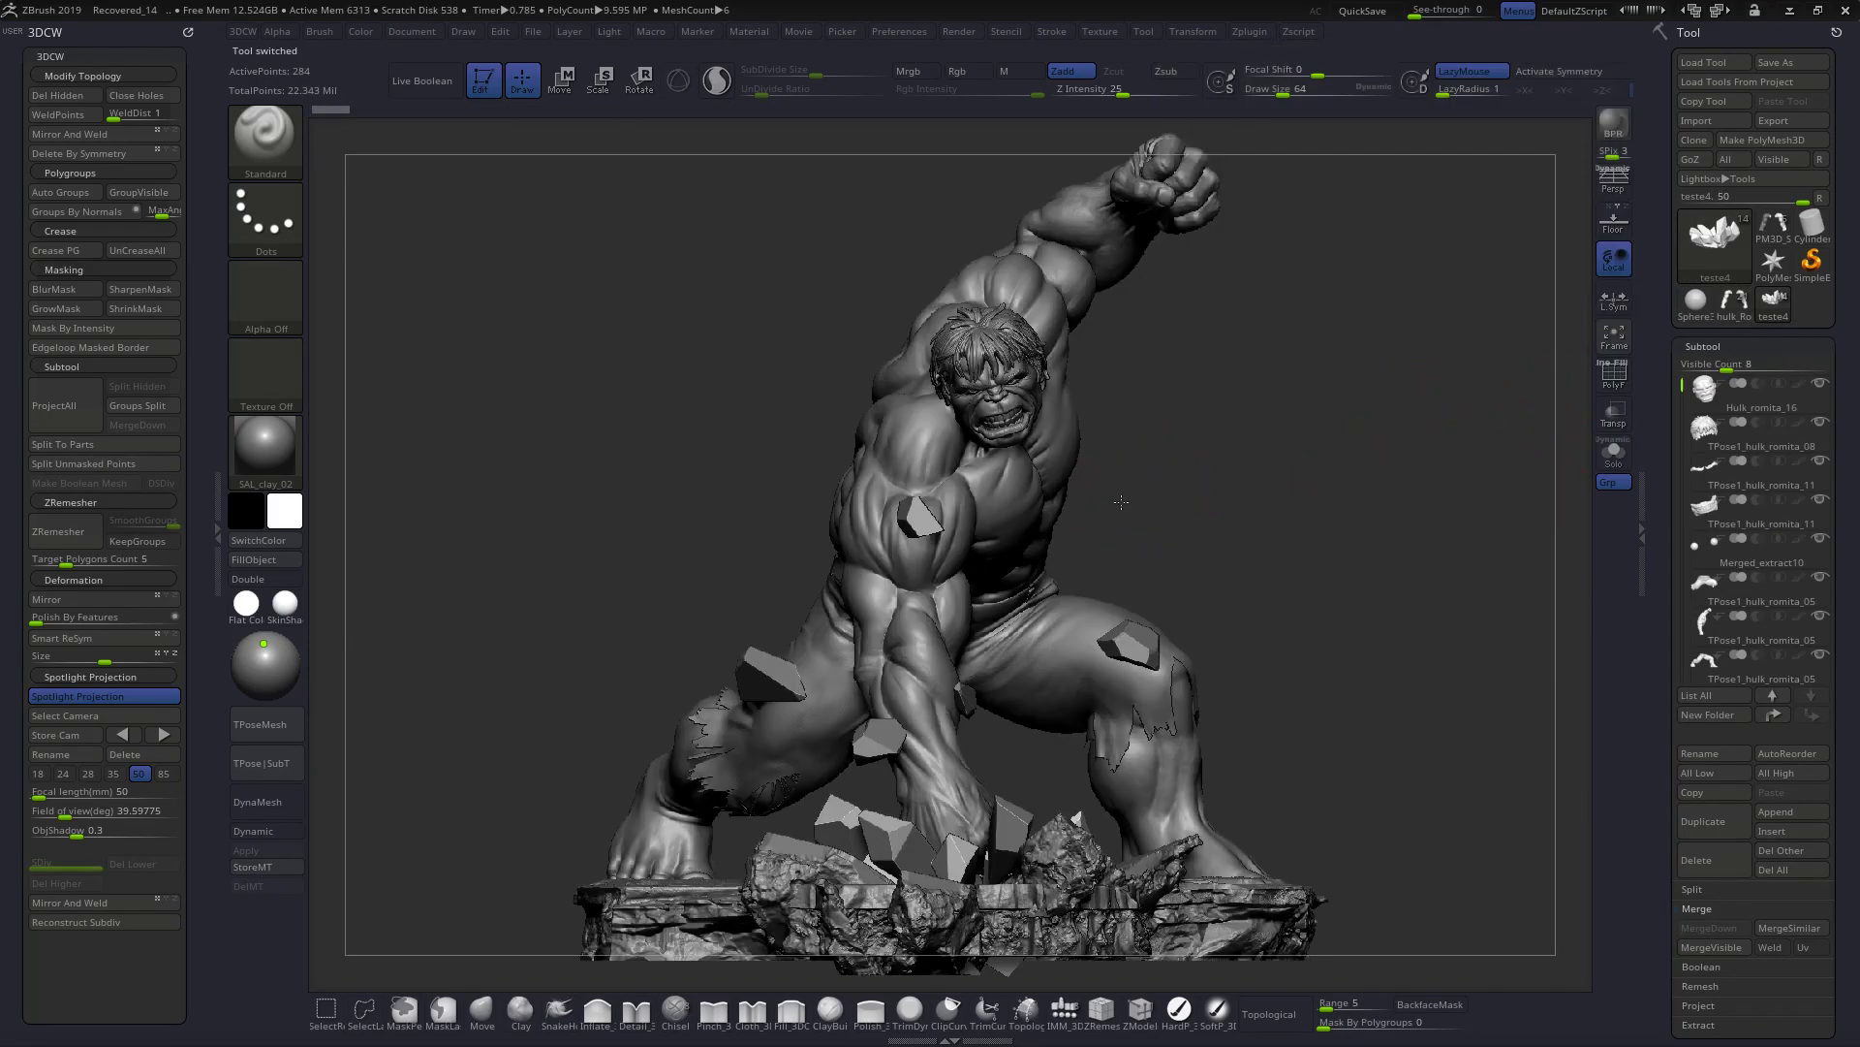
{"action": "left_click_drag", "start_coordinate": [1121, 502], "coordinate": [1081, 506]}
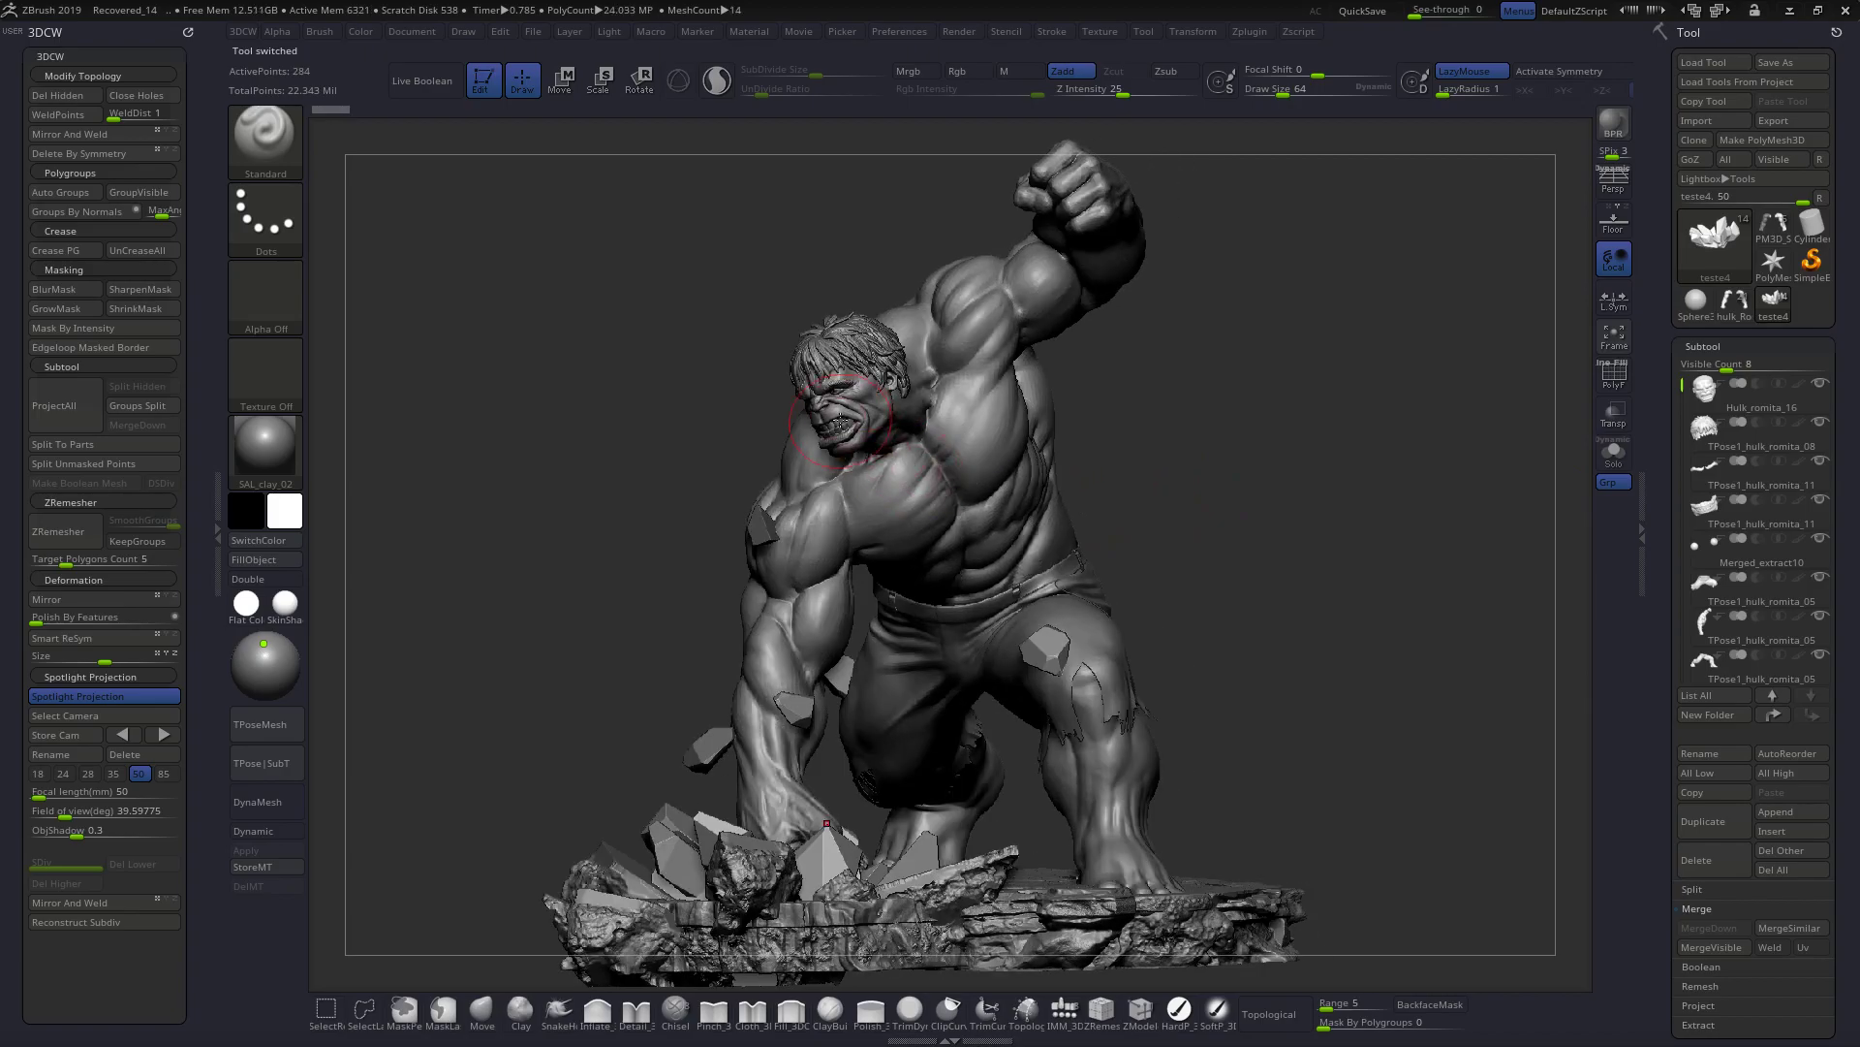
{"action": "right_click_drag", "start_coordinate": [828, 400], "coordinate": [878, 454], "text": "ctrl"}
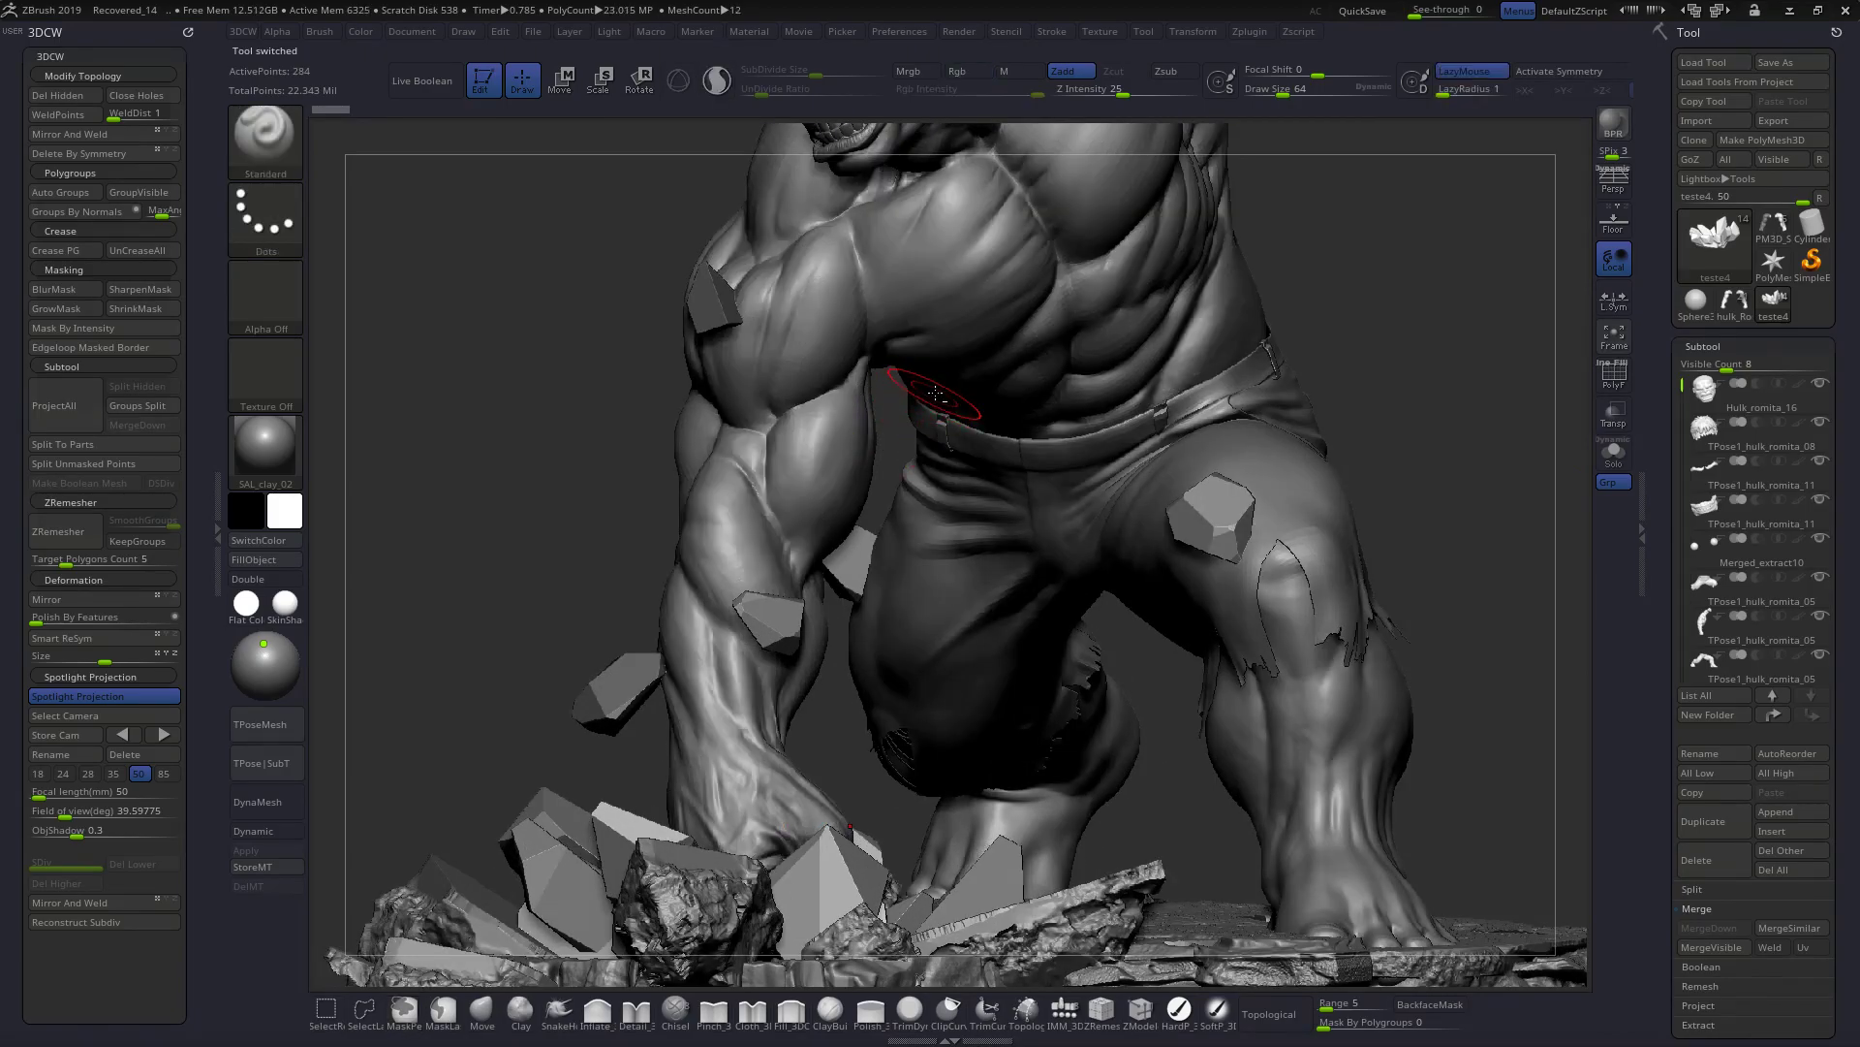
{"action": "mouse_move", "coordinate": [984, 595]}
{"action": "right_mouse_down", "text": "alt"}
{"action": "mouse_move", "coordinate": [1005, 837]}
{"action": "mouse_move", "coordinate": [1011, 628]}
{"action": "mouse_move", "coordinate": [953, 415]}
{"action": "mouse_move", "coordinate": [989, 496]}
{"action": "mouse_move", "coordinate": [996, 357]}
{"action": "mouse_move", "coordinate": [1060, 459]}
{"action": "right_mouse_up", "text": "alt"}
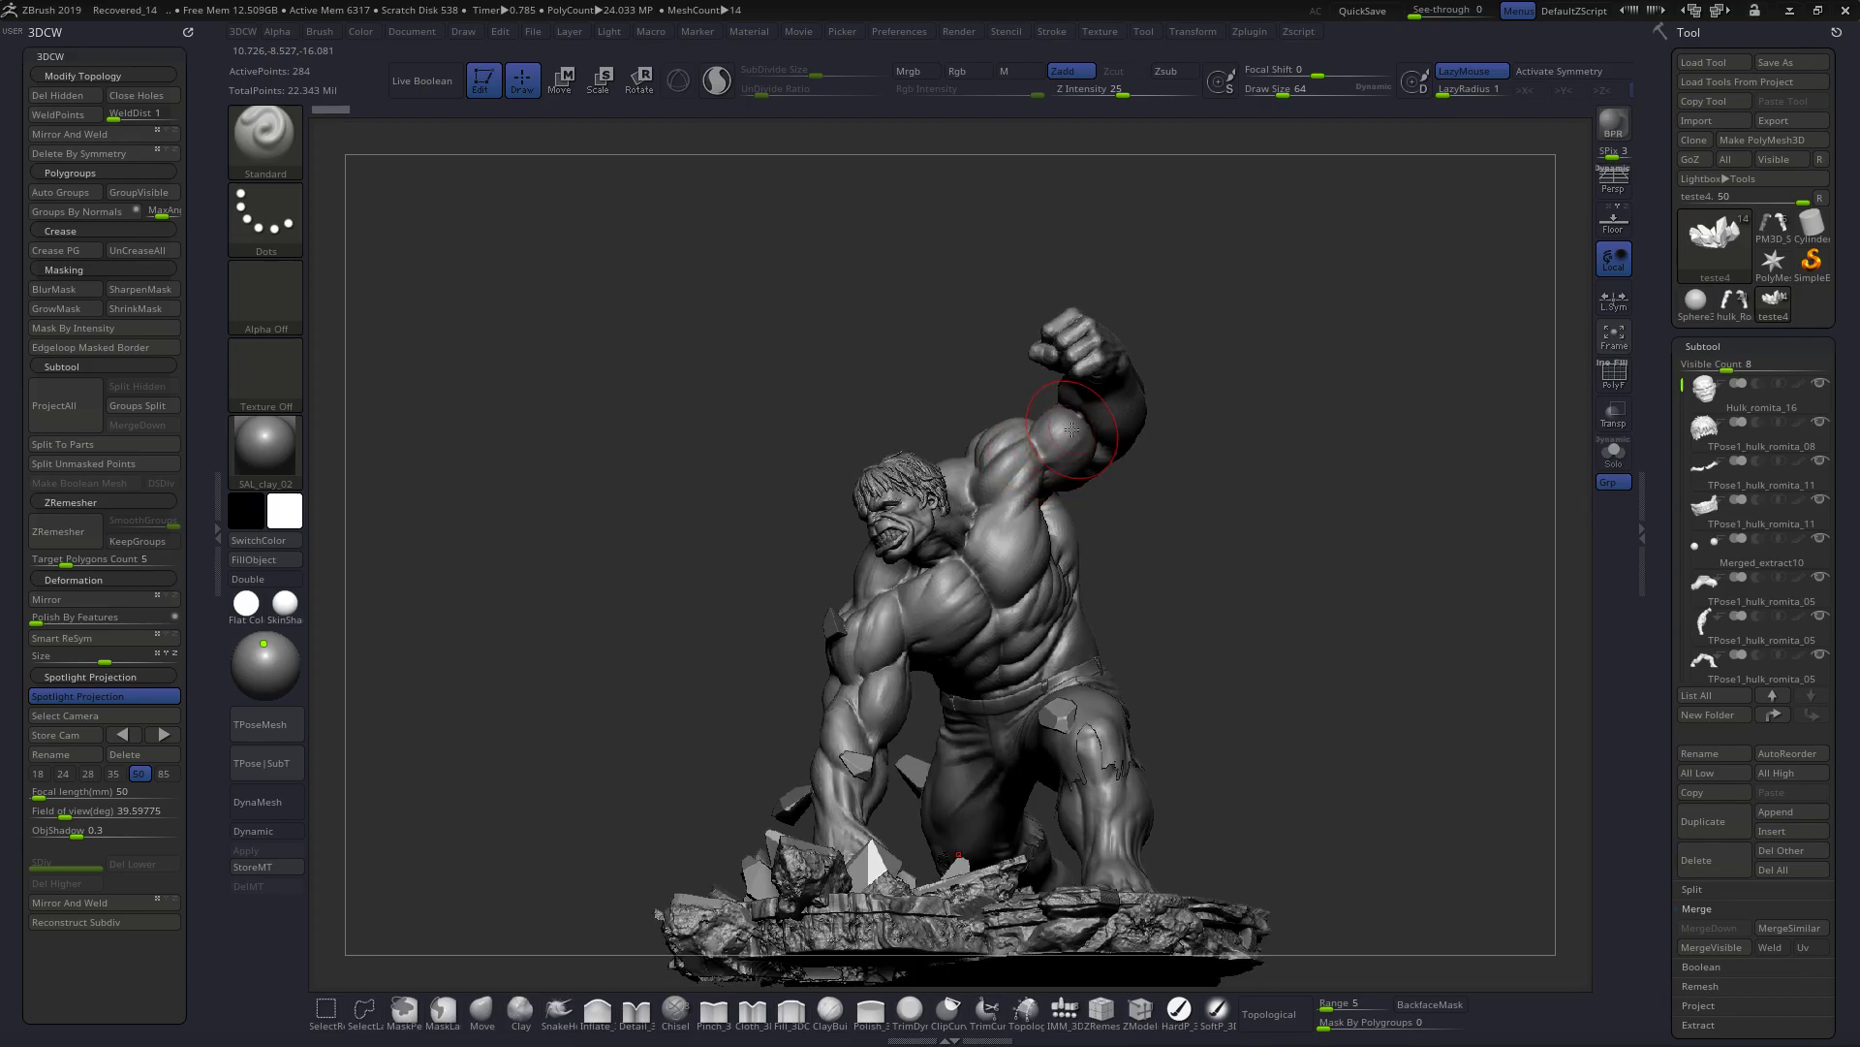
{"action": "right_click_drag", "start_coordinate": [1033, 532], "coordinate": [1075, 455]}
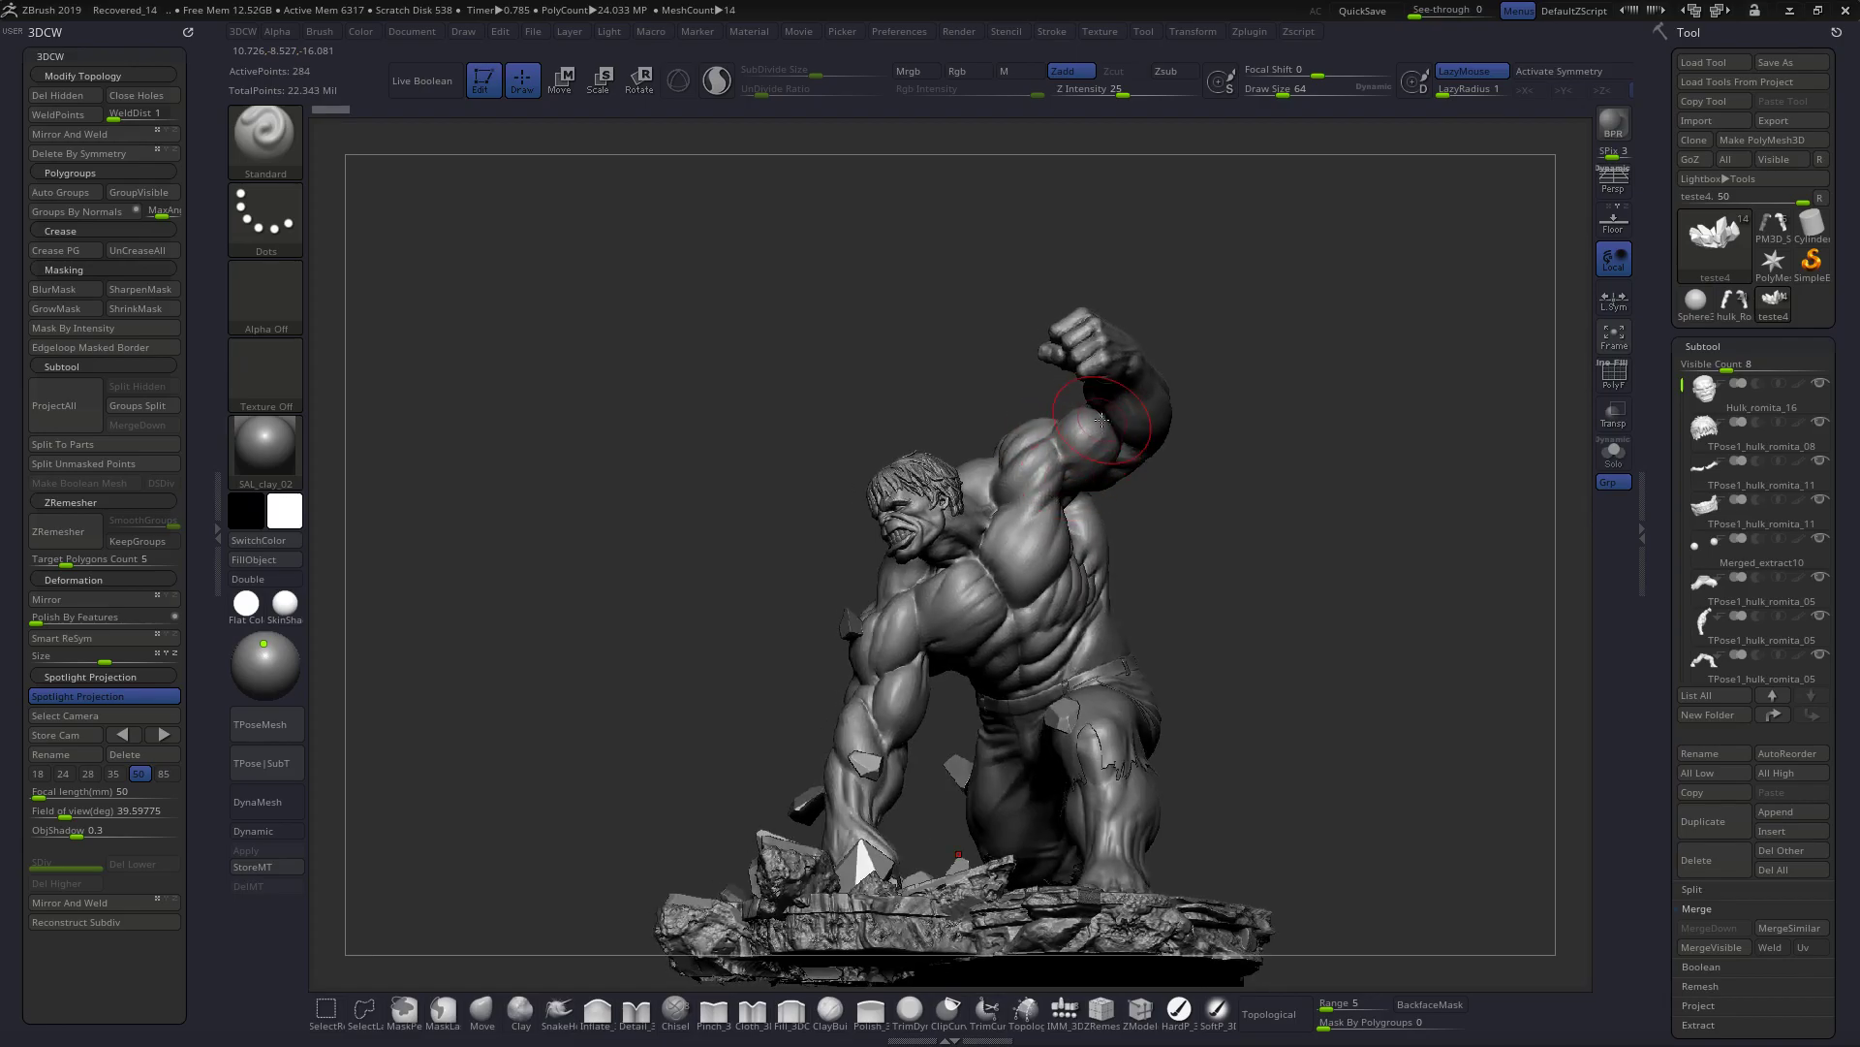
{"action": "right_click_drag", "start_coordinate": [1027, 528], "coordinate": [1062, 556]}
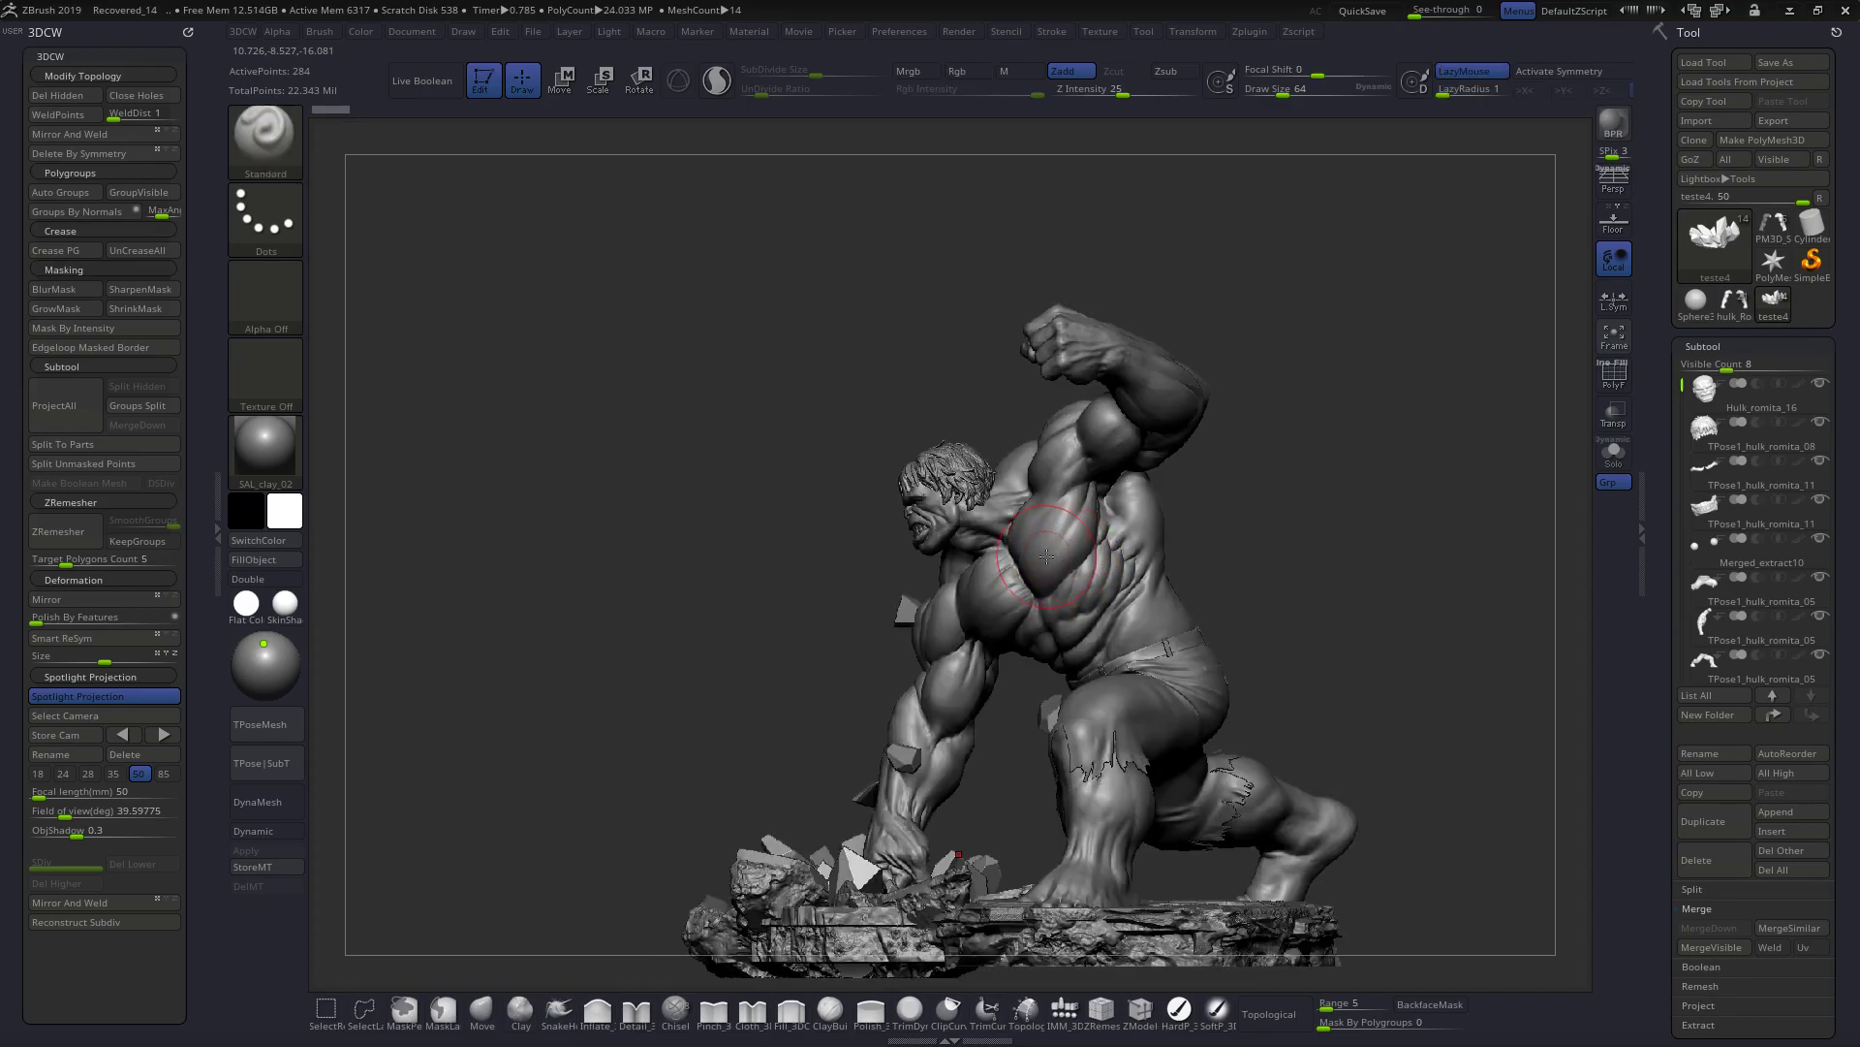
{"action": "mouse_move", "coordinate": [1036, 560]}
{"action": "right_mouse_down"}
{"action": "mouse_move", "coordinate": [1023, 669]}
{"action": "mouse_move", "coordinate": [1106, 664]}
{"action": "mouse_move", "coordinate": [1057, 651]}
{"action": "mouse_move", "coordinate": [1143, 663]}
{"action": "right_mouse_up"}
{"action": "key", "text": "f"}
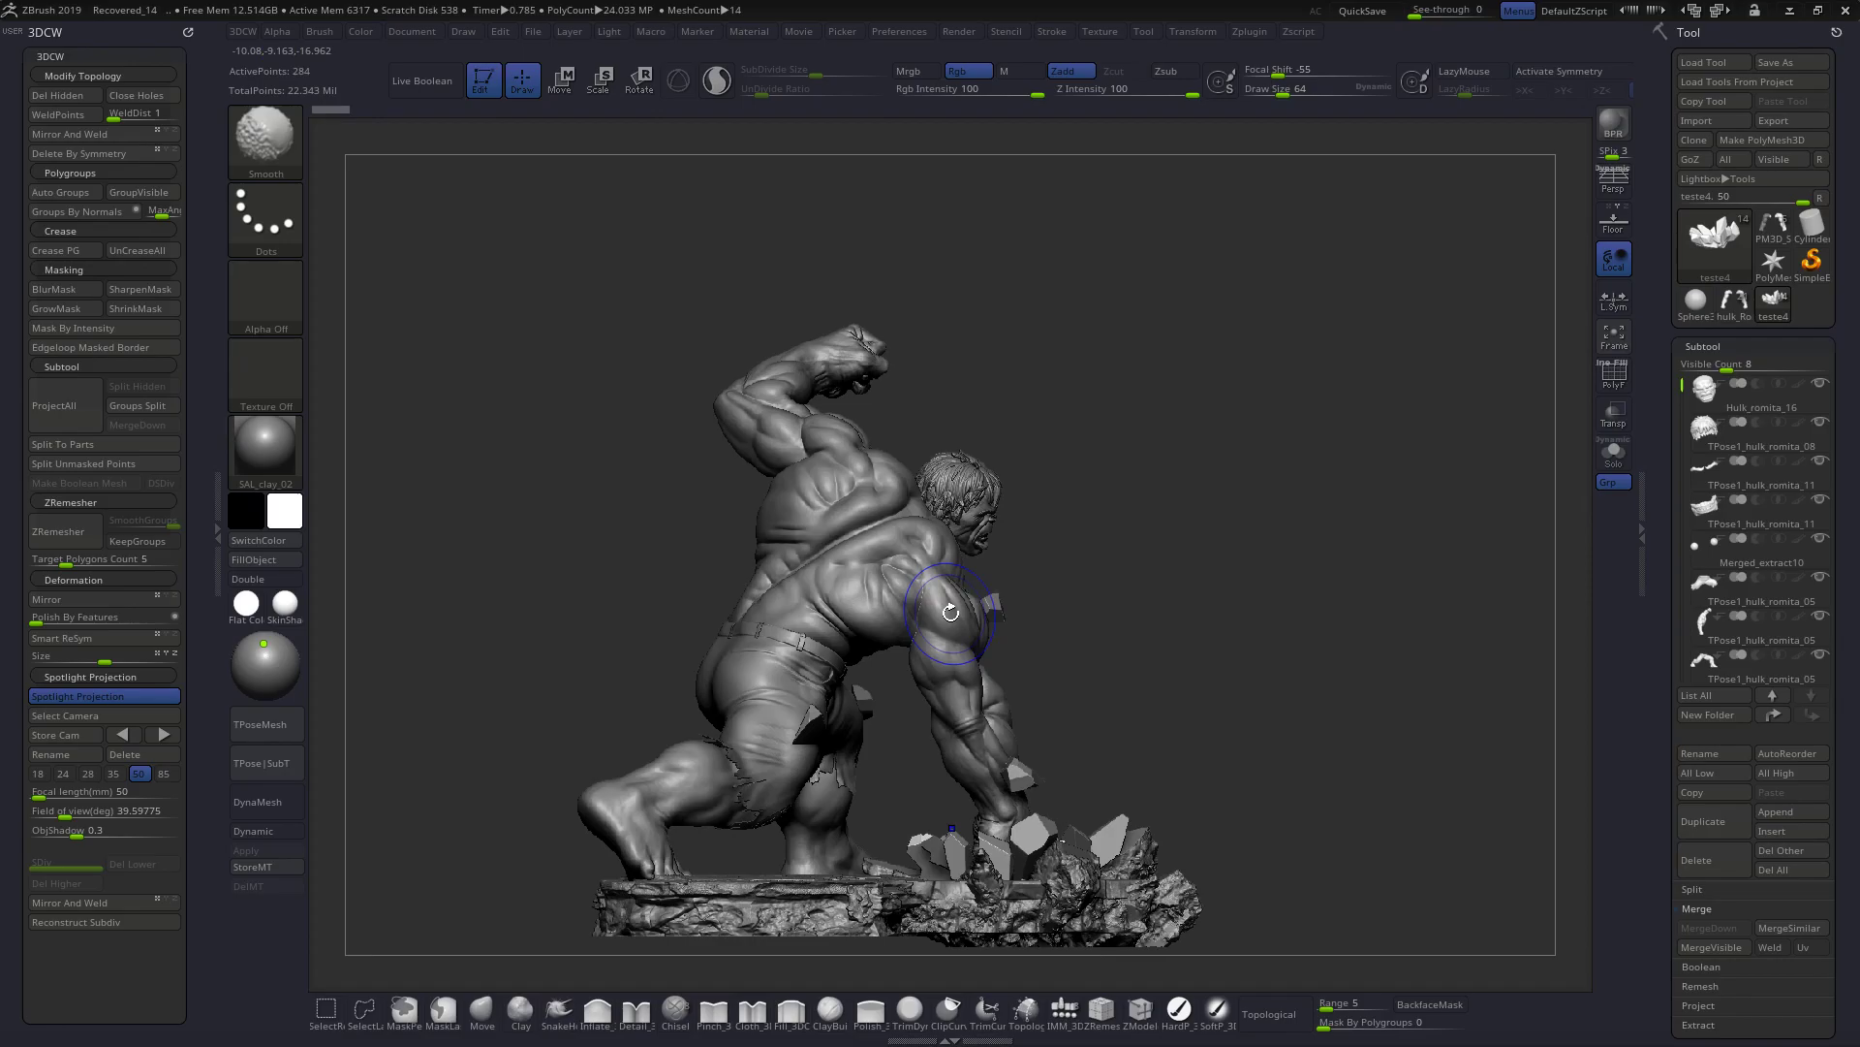